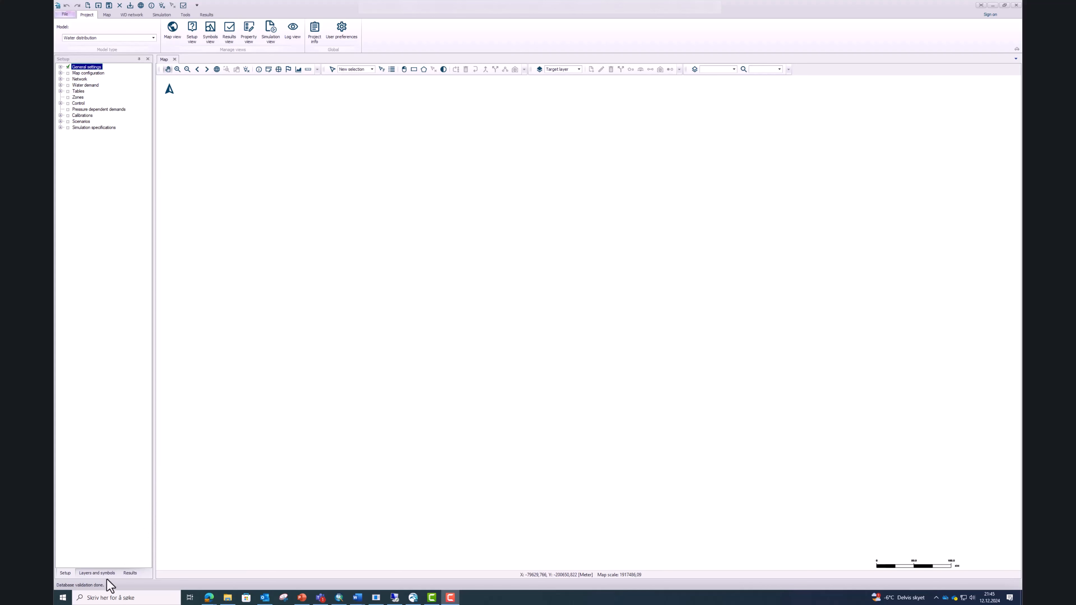
# Add manhole.shp from the GIS_data folder as a feature layer, using the projection from its PRJ file
pyautogui.click(97, 573)
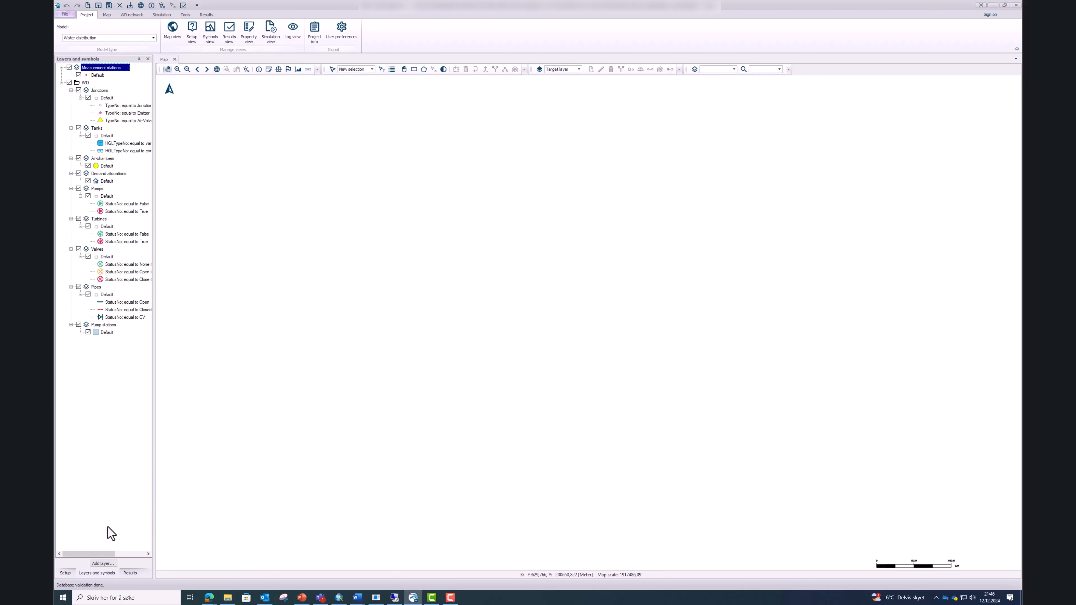
pyautogui.click(107, 564)
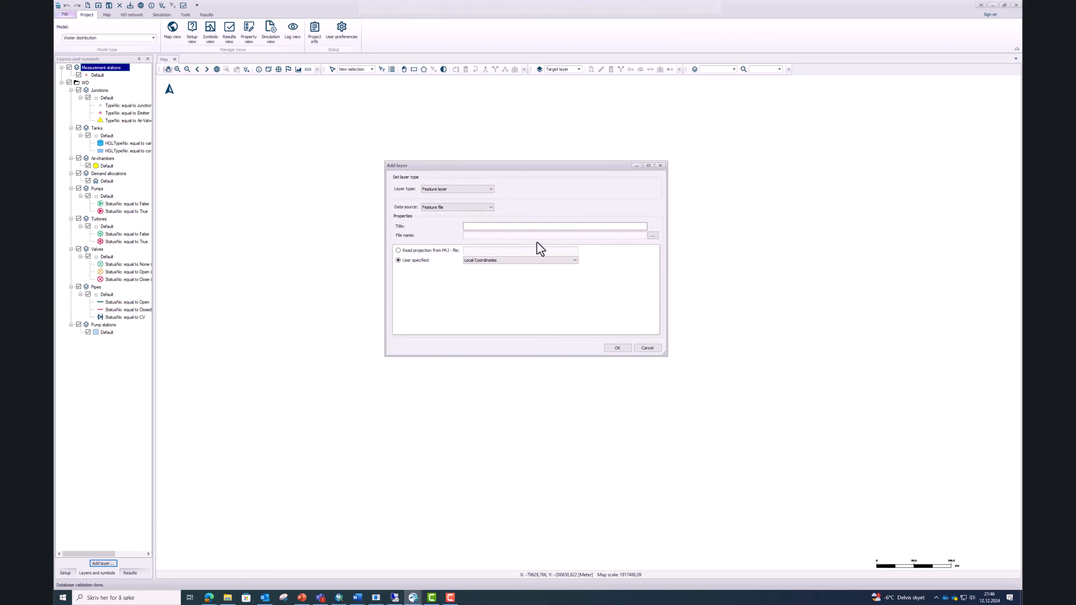
pyautogui.click(482, 209)
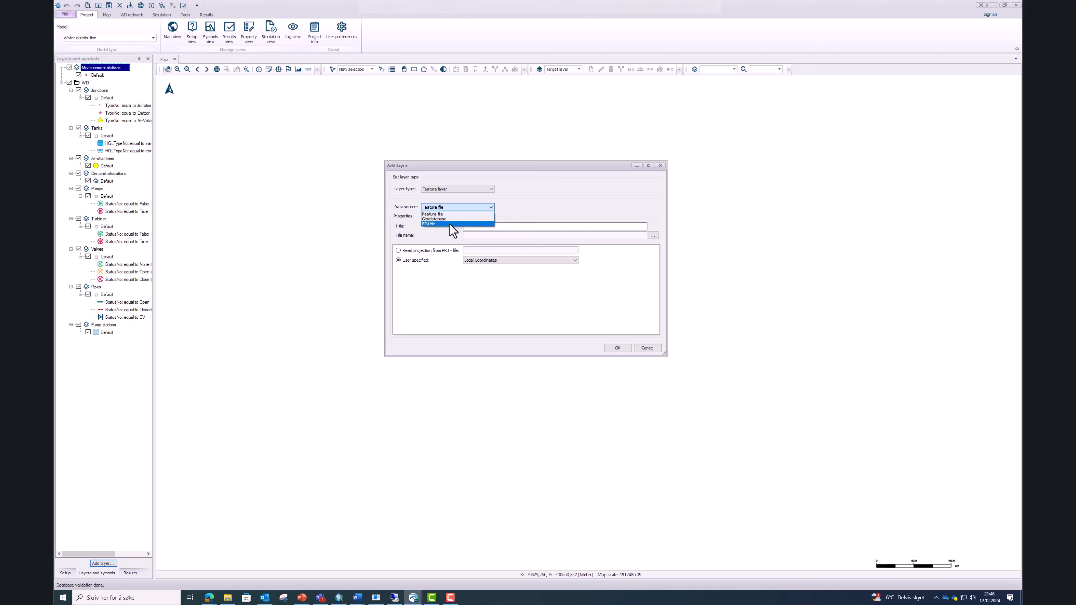
pyautogui.click(466, 209)
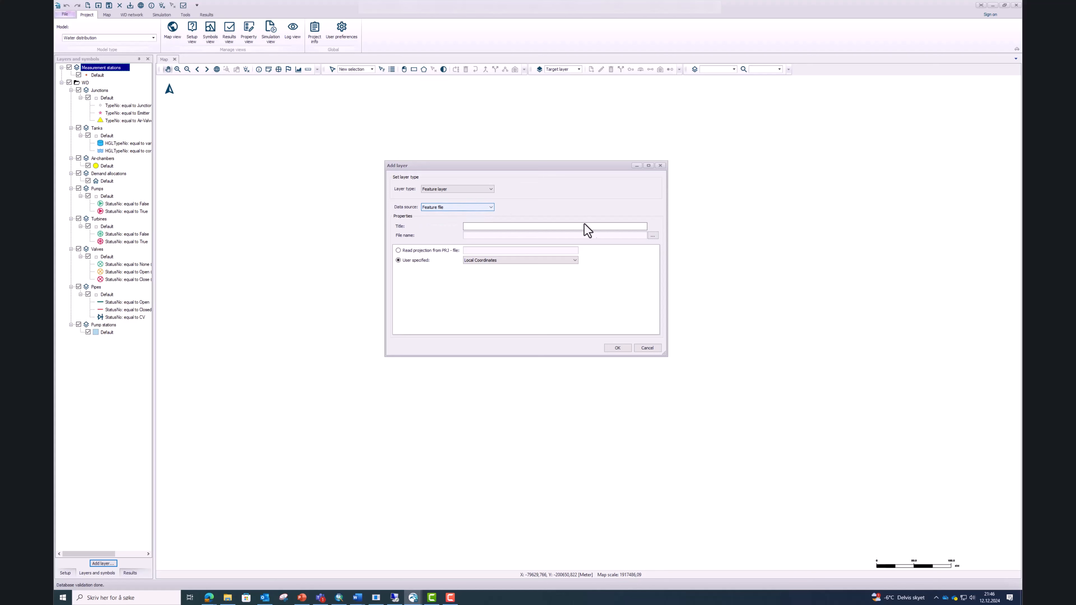
pyautogui.click(652, 236)
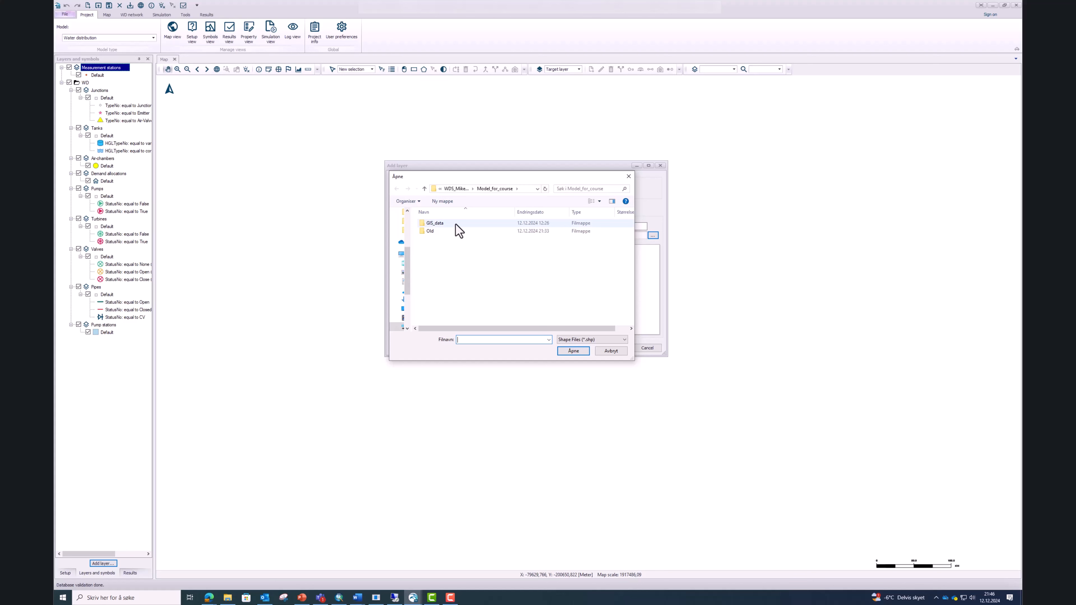
pyautogui.doubleClick(455, 224)
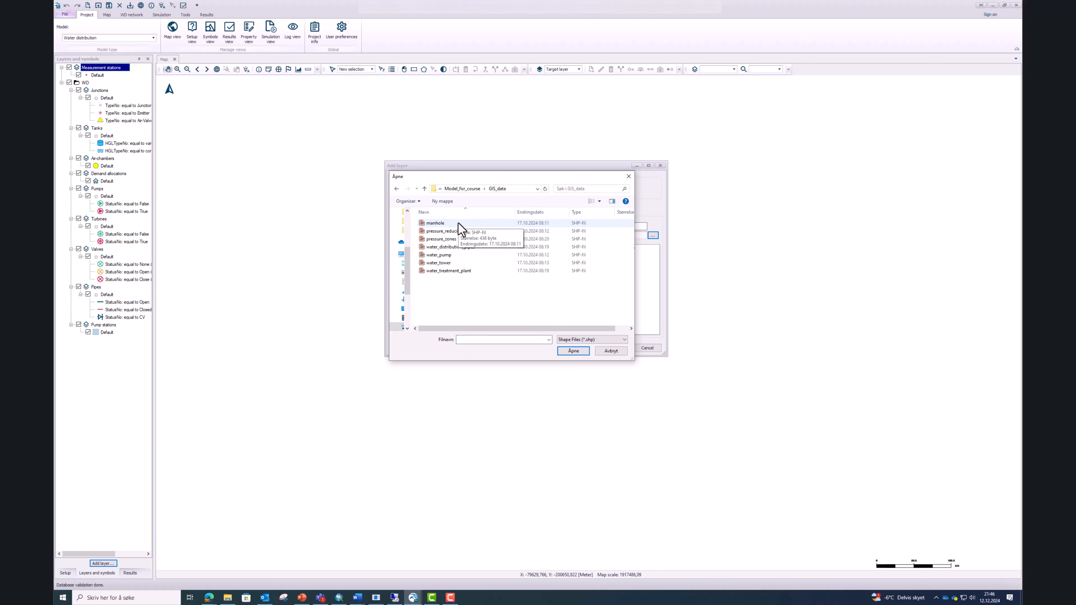
pyautogui.doubleClick(458, 222)
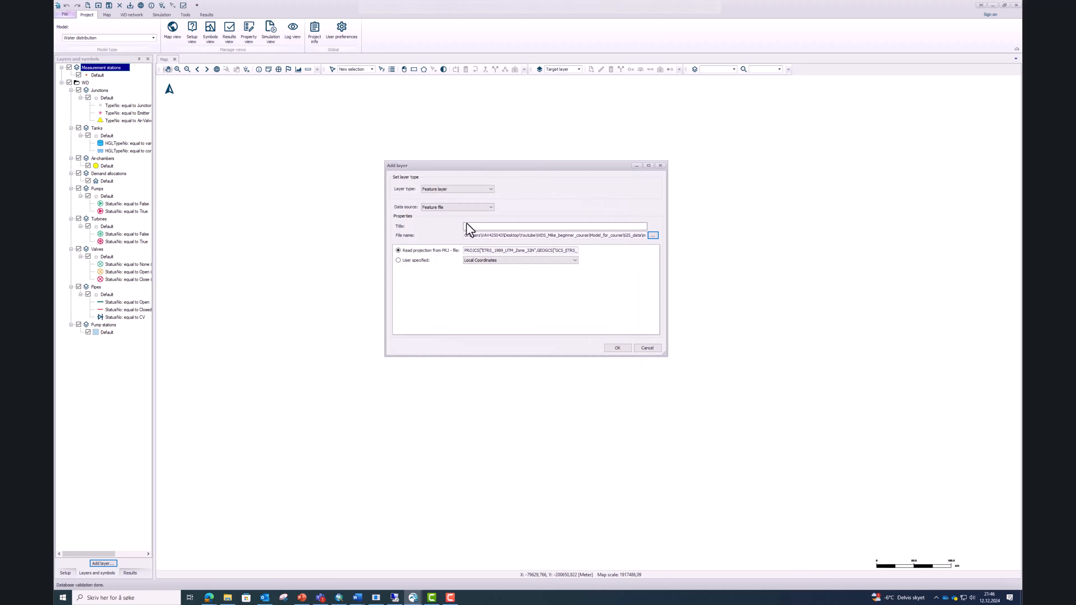
pyautogui.click(617, 348)
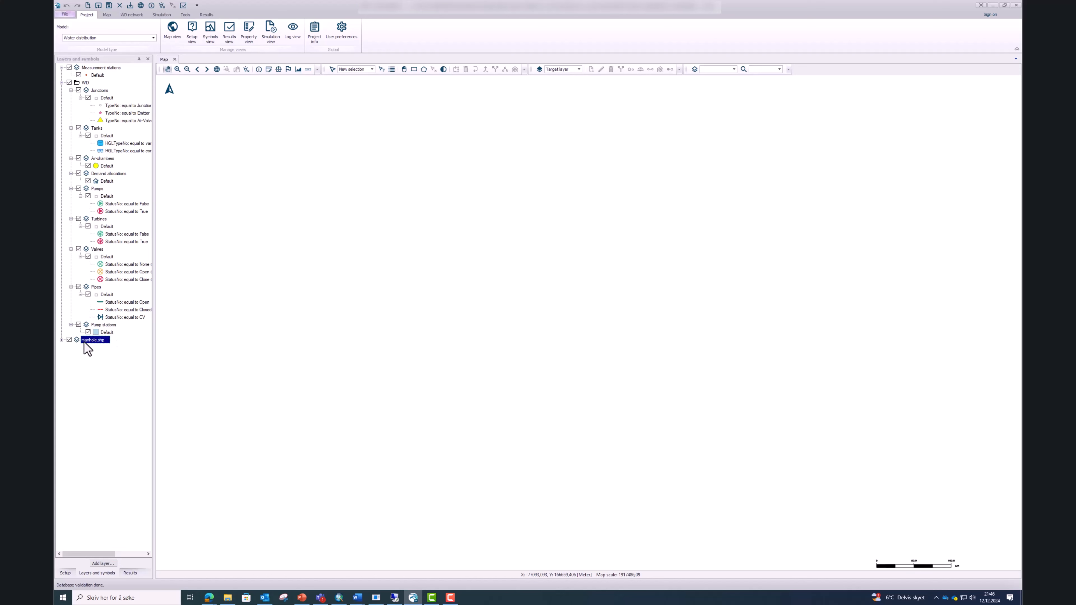
# Expand the manhole.shp layer and zoom the map to its extent
pyautogui.click(61, 340)
pyautogui.rightClick(91, 339)
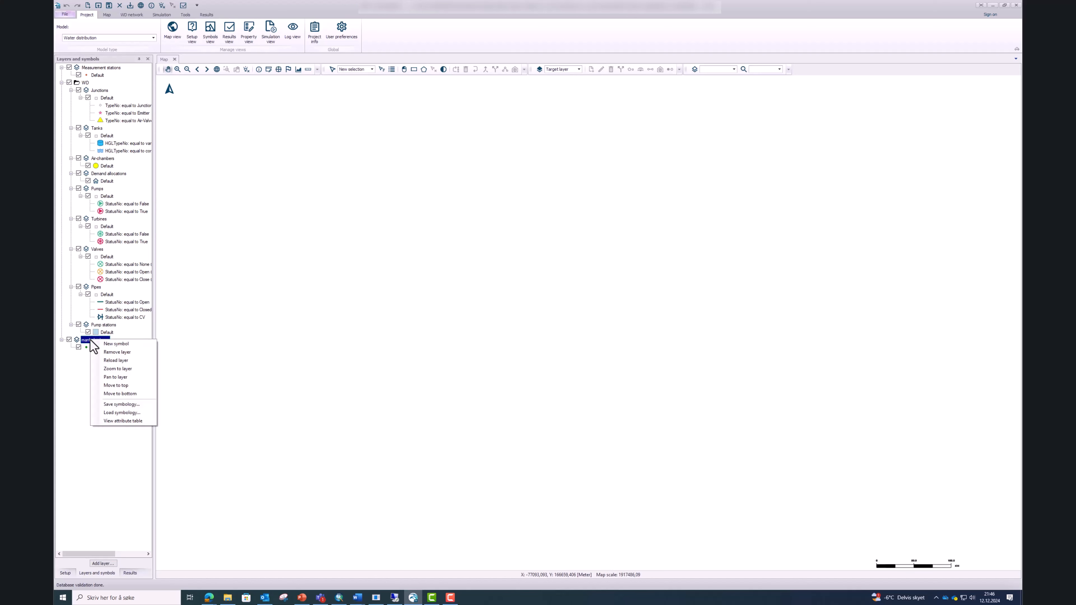
pyautogui.click(125, 370)
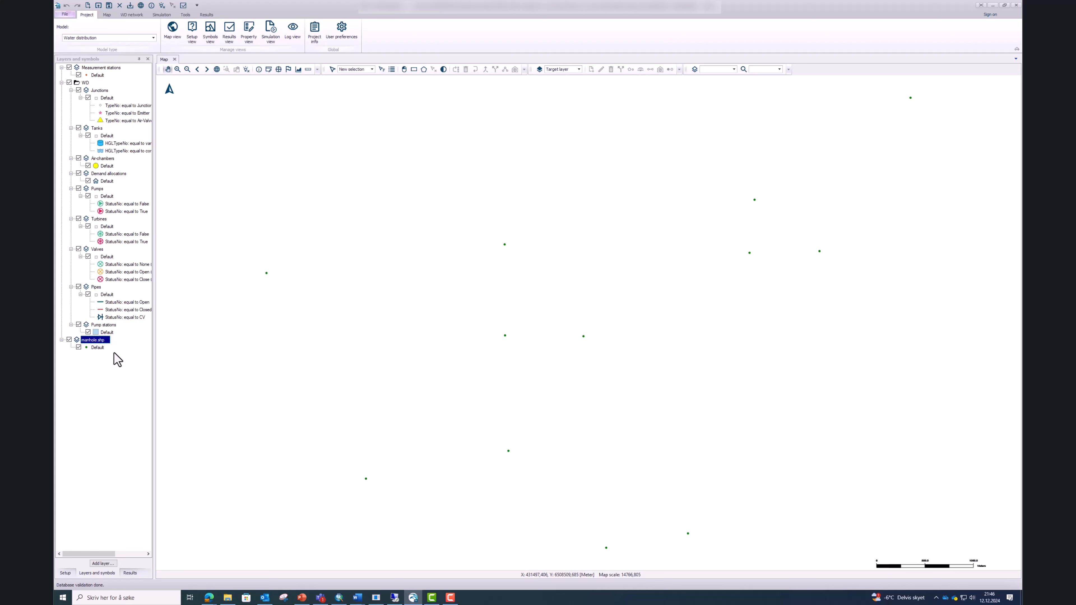
# Add water_distribution_pipes.shp from the GIS_data folder as a feature layer and expand it in the layer tree
pyautogui.click(104, 564)
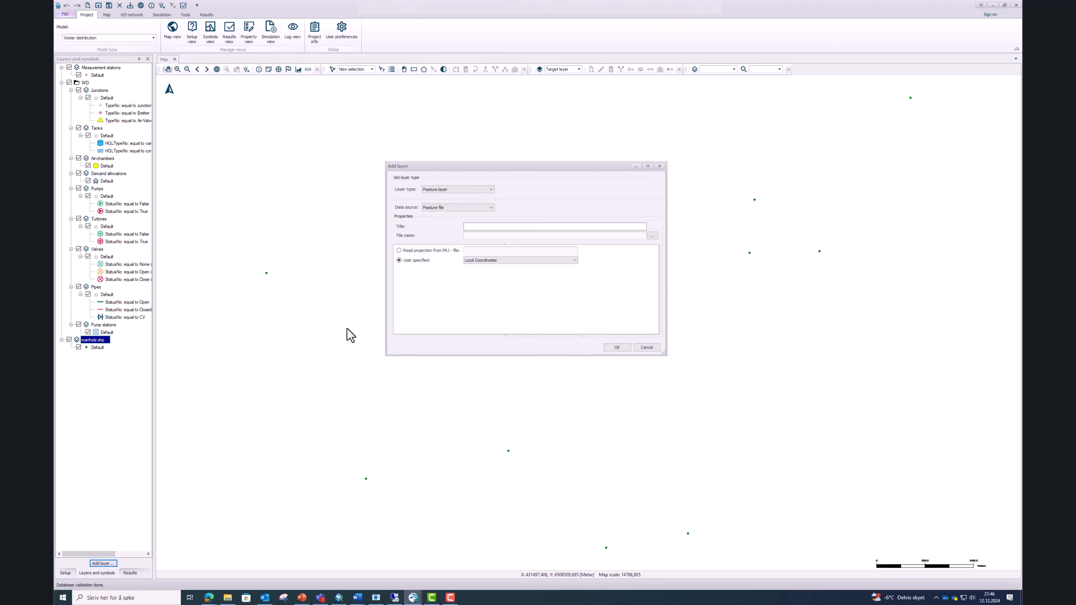
pyautogui.click(653, 236)
pyautogui.click(467, 248)
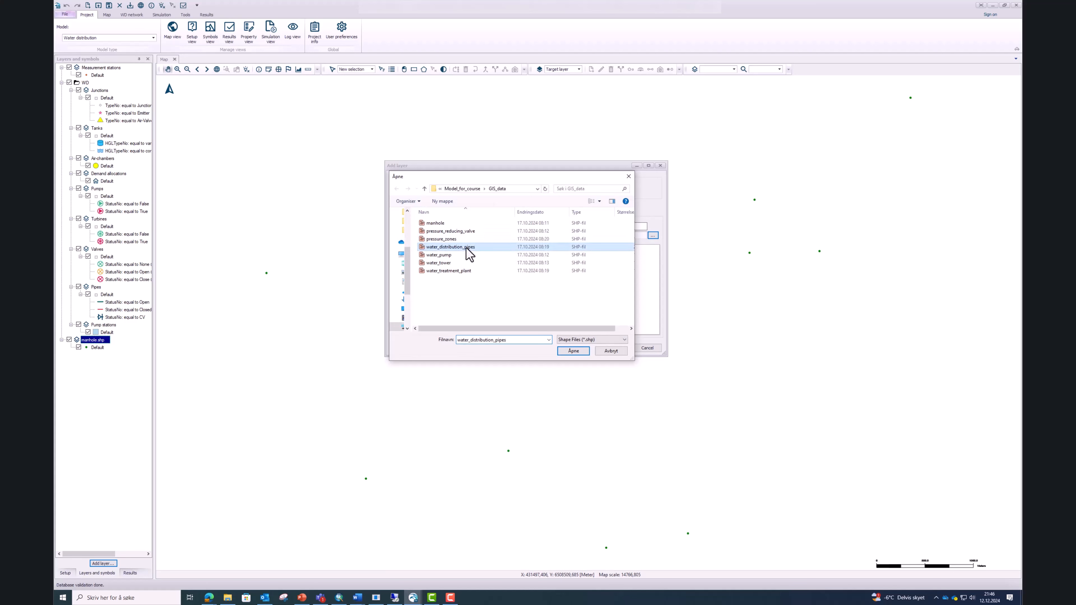
pyautogui.doubleClick(466, 248)
pyautogui.click(618, 347)
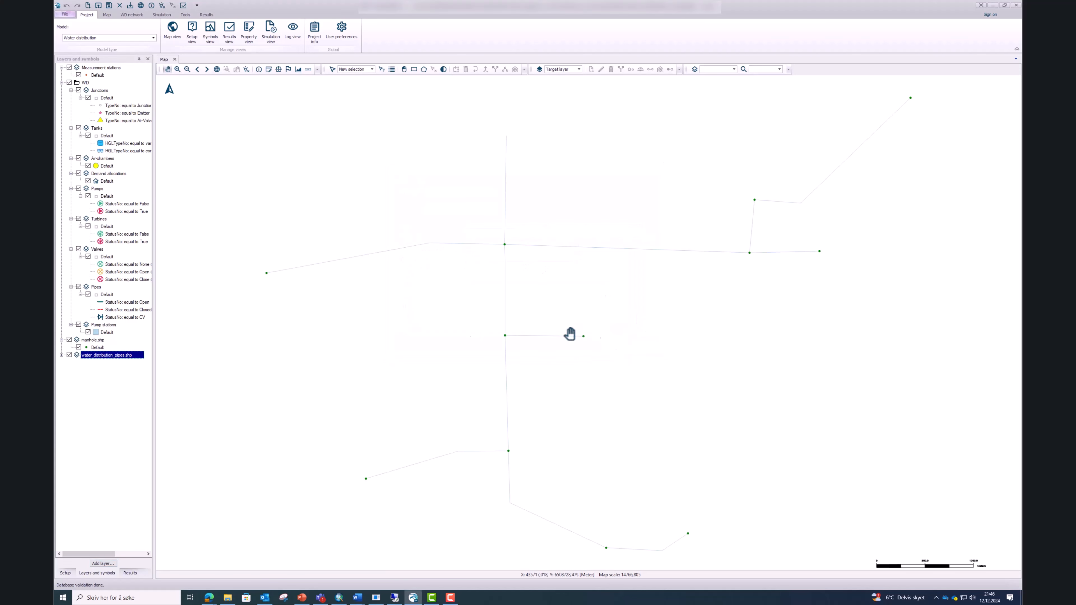
pyautogui.click(61, 355)
# Make labels visible for the manhole.shp layer using the elevation field, and apply them to the map
pyautogui.click(97, 348)
pyautogui.doubleClick(100, 350)
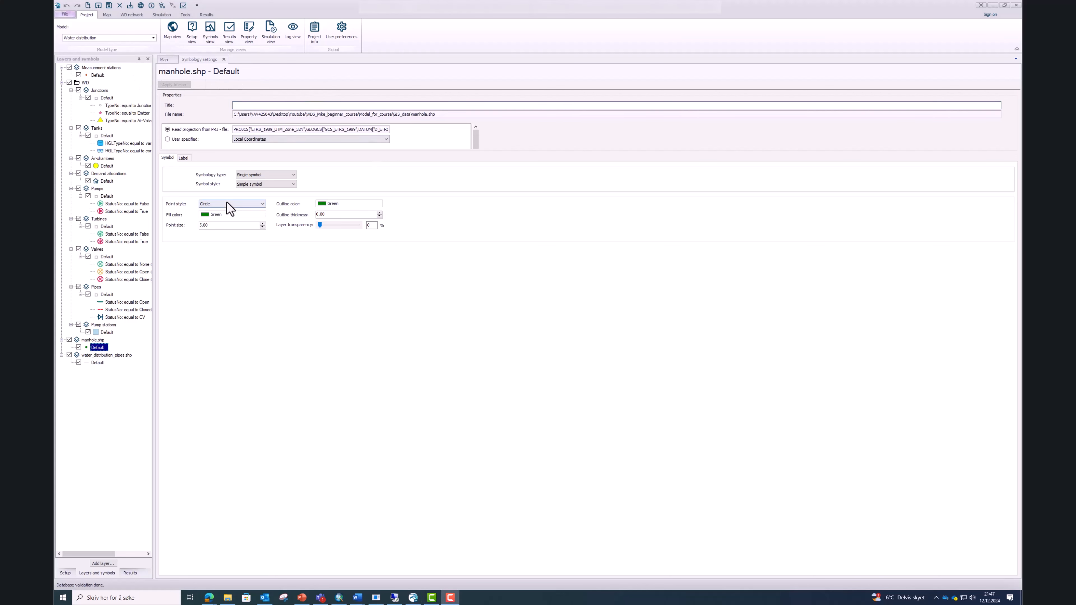
pyautogui.click(184, 158)
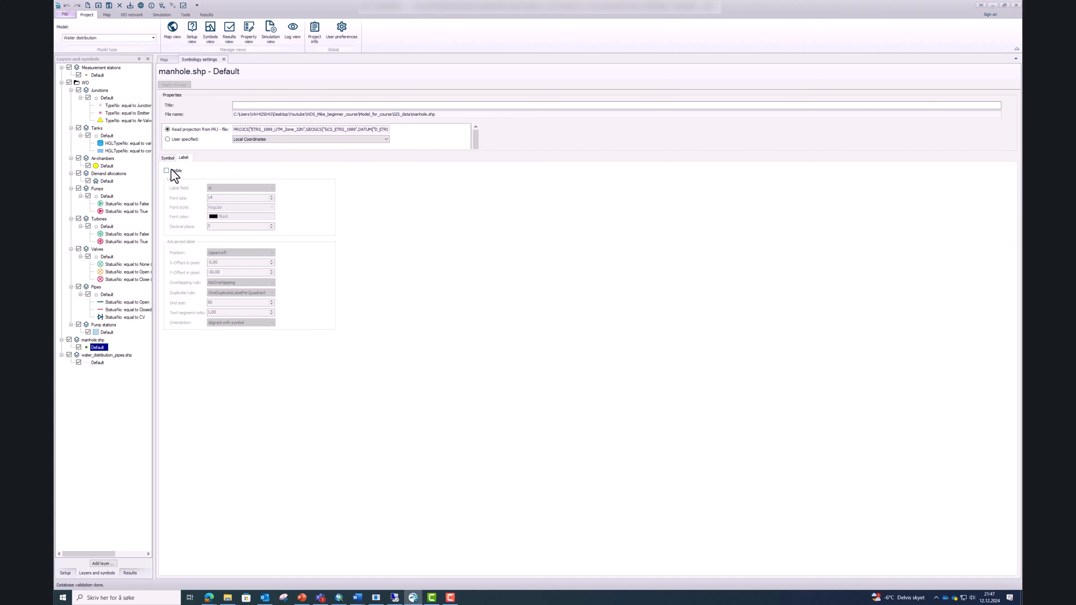
pyautogui.click(166, 170)
pyautogui.click(254, 188)
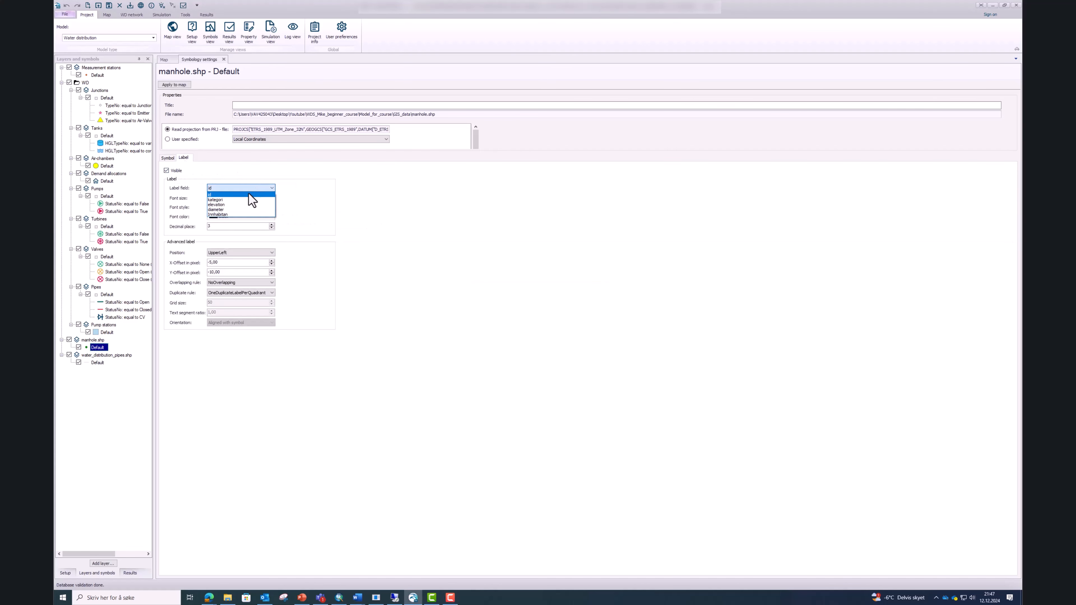
pyautogui.click(228, 205)
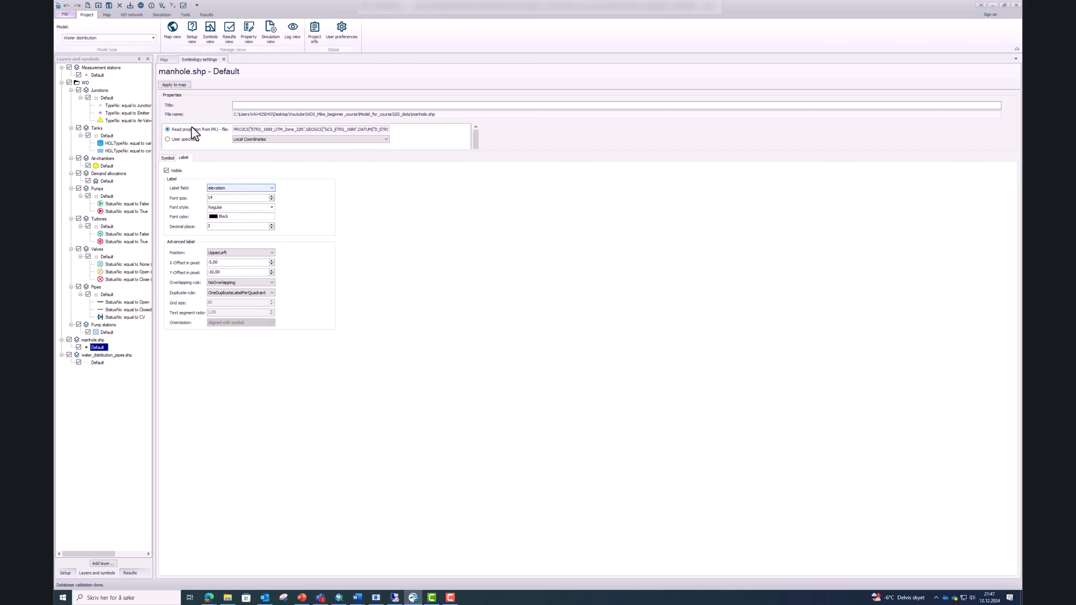
pyautogui.click(185, 86)
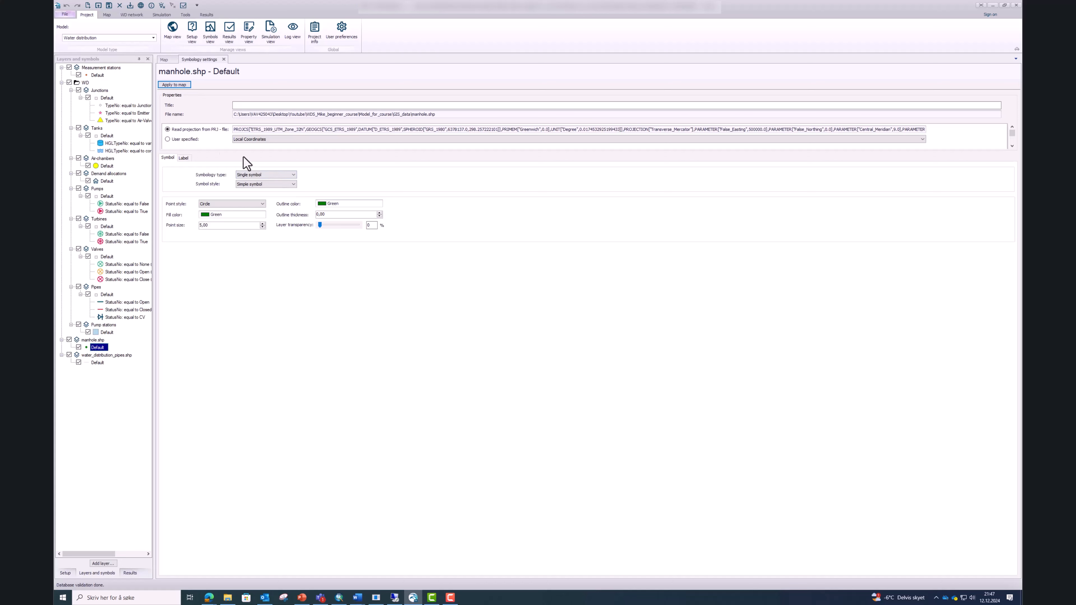
pyautogui.click(164, 59)
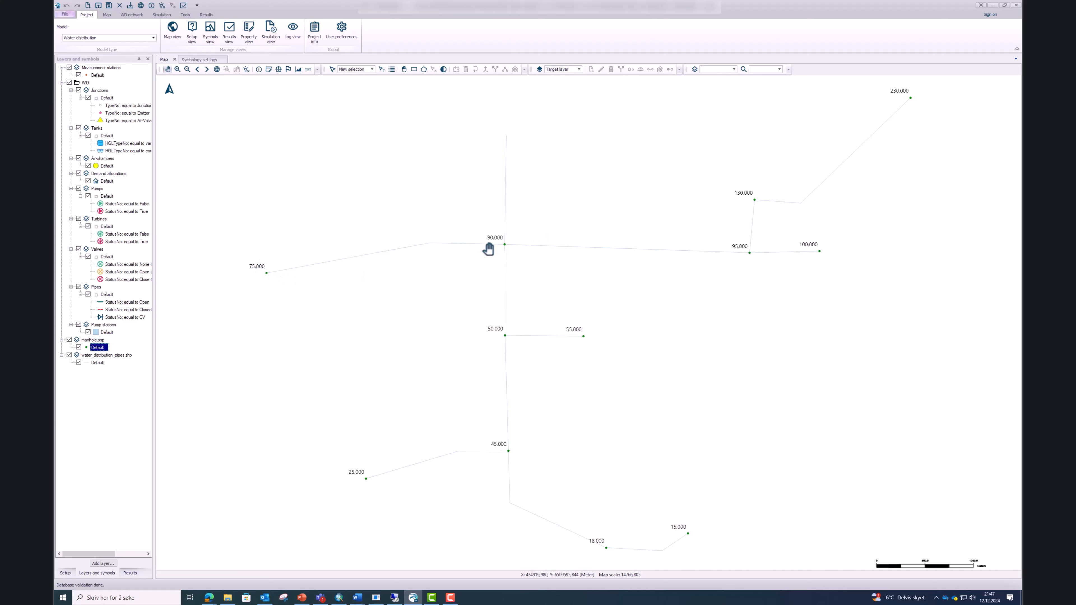
# Make labels visible for the water_distribution_pipes.shp layer using the dimension field, and apply them to the map
pyautogui.click(96, 363)
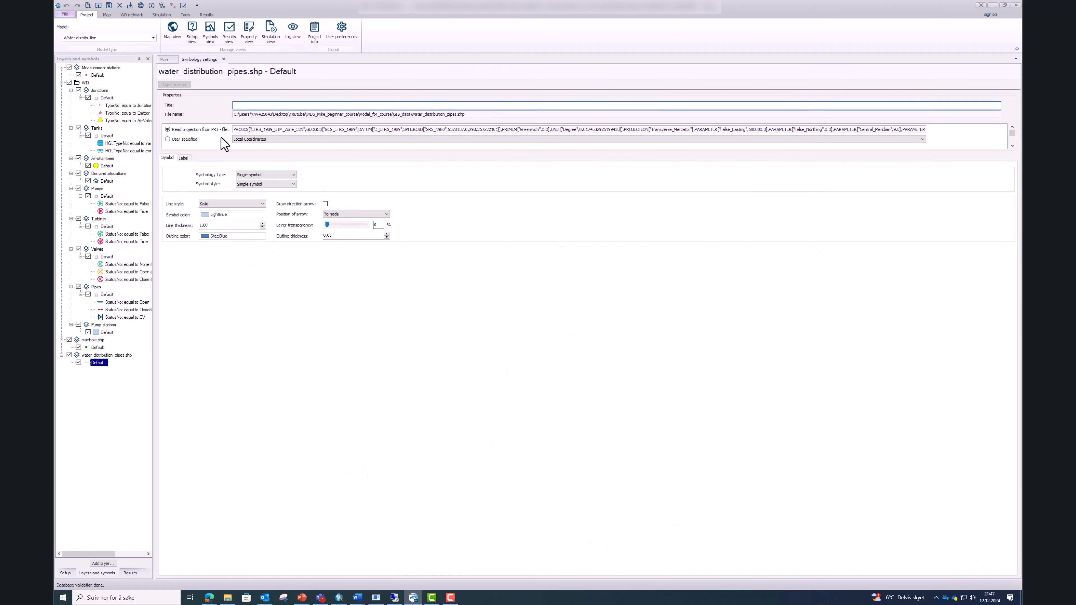
pyautogui.click(184, 158)
pyautogui.click(169, 172)
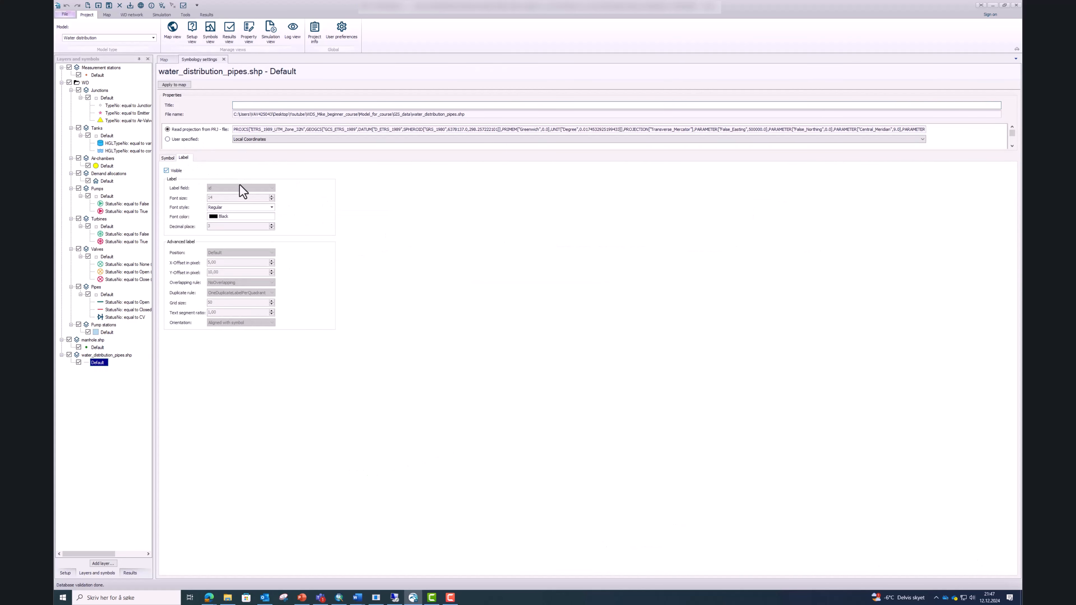
pyautogui.click(247, 188)
pyautogui.click(244, 204)
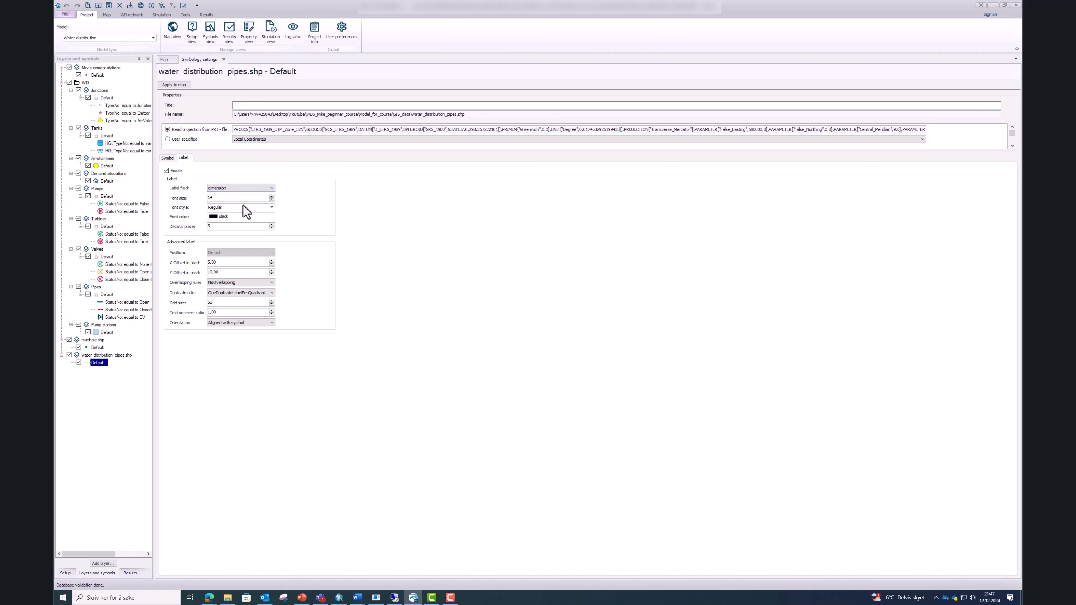
pyautogui.click(173, 85)
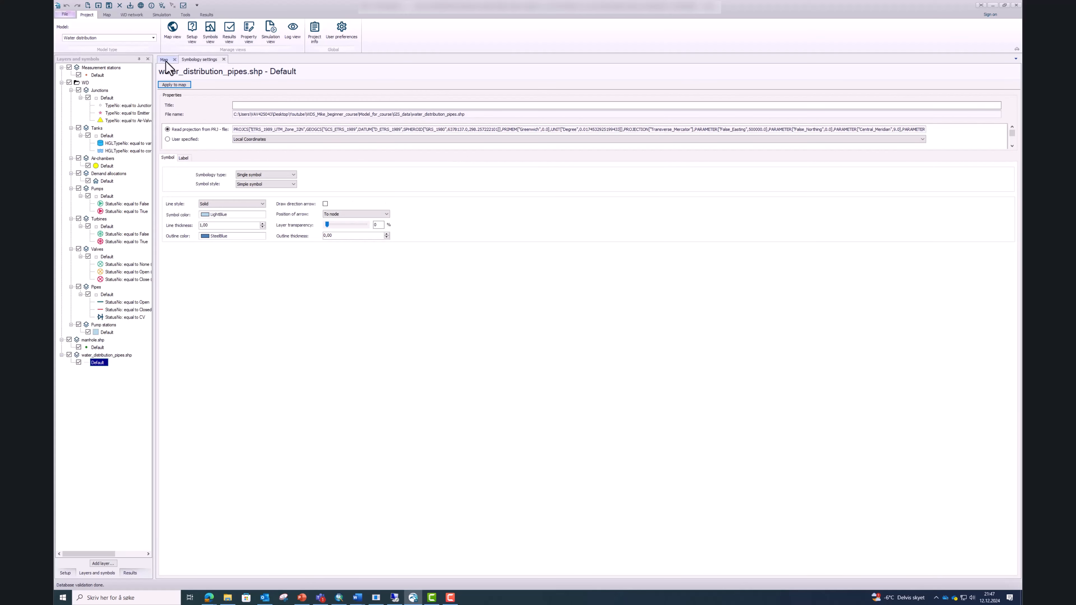
pyautogui.click(166, 61)
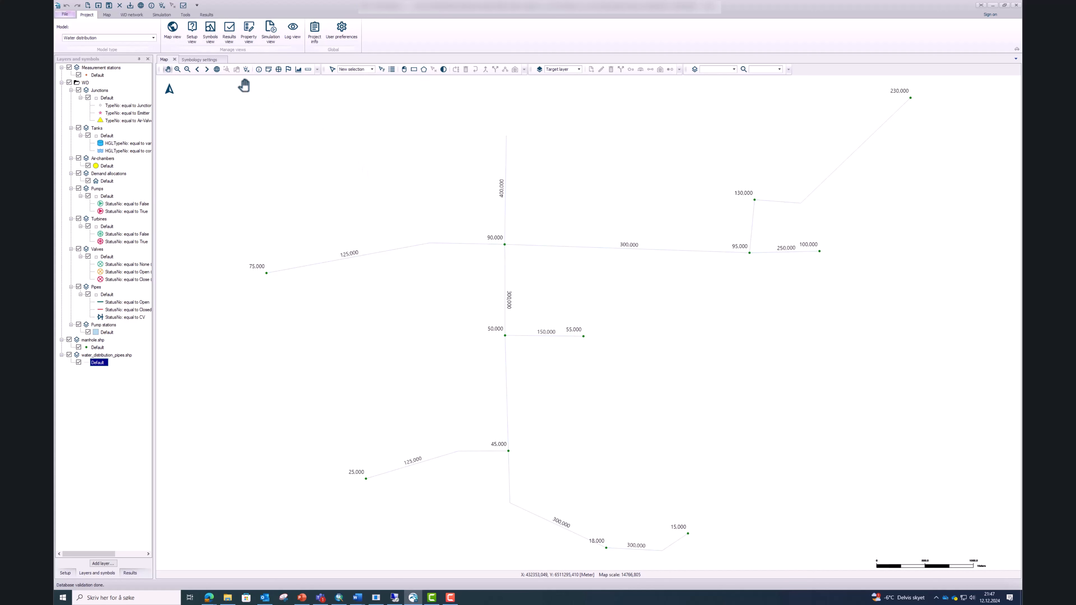
# Create network junctions on the manholes labelled 90, 95, 100, 75 and 50
pyautogui.click(133, 15)
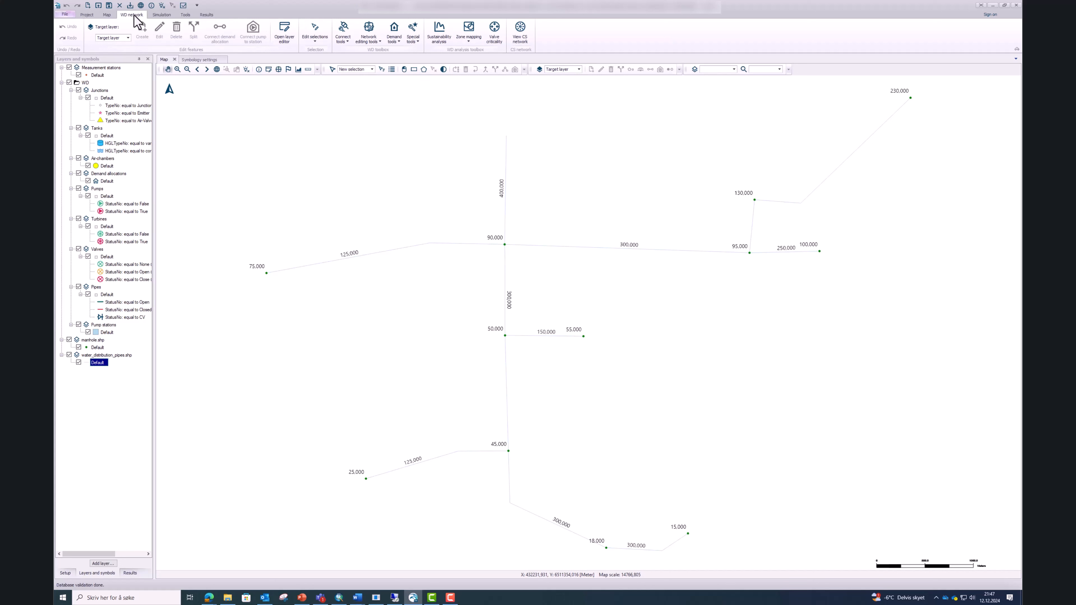
pyautogui.click(128, 38)
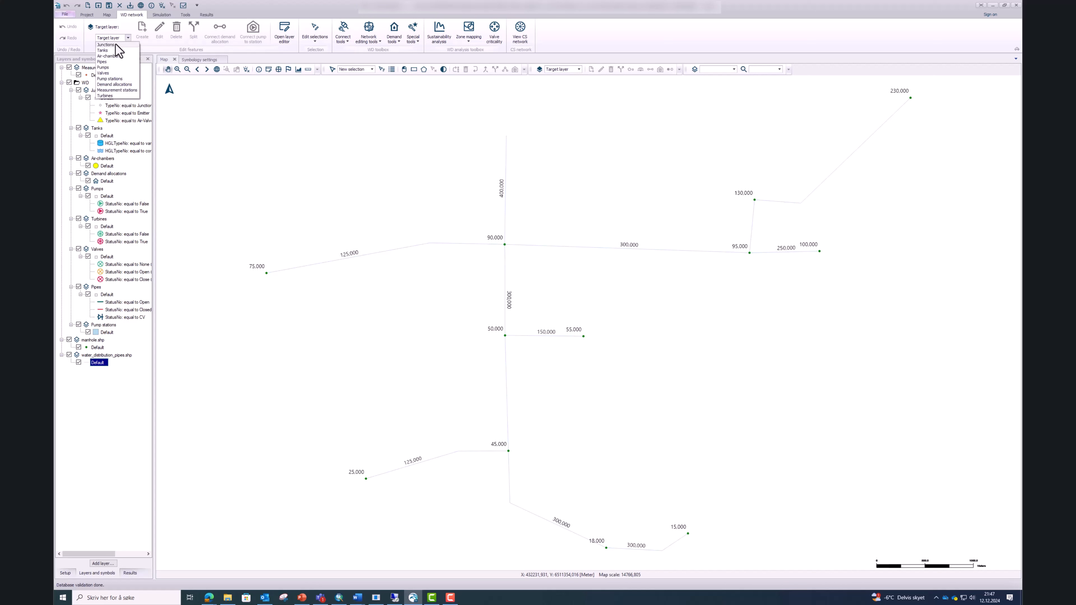
pyautogui.click(111, 44)
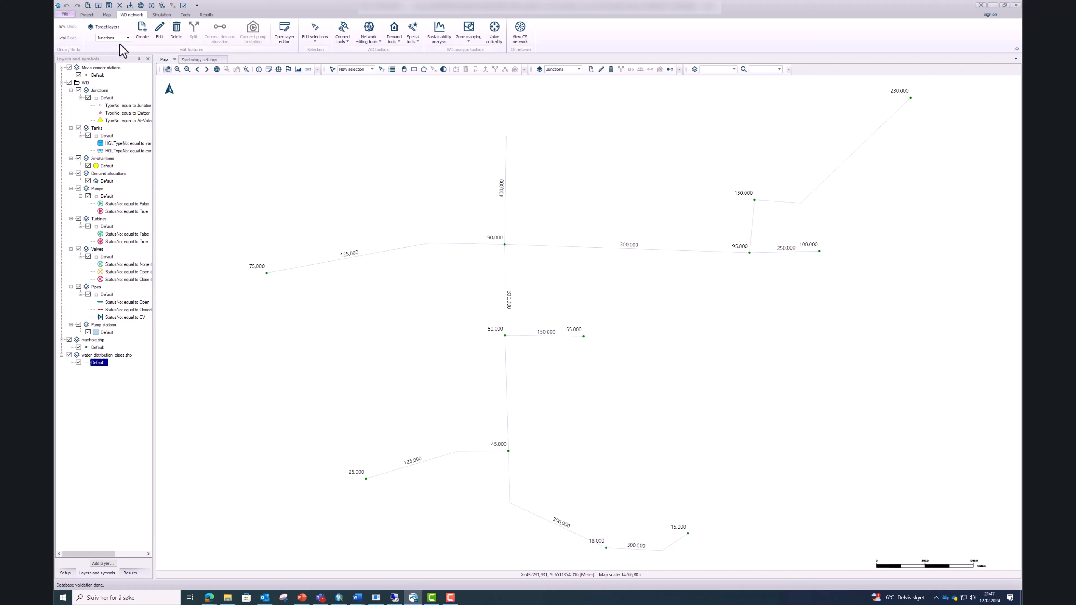
pyautogui.click(142, 34)
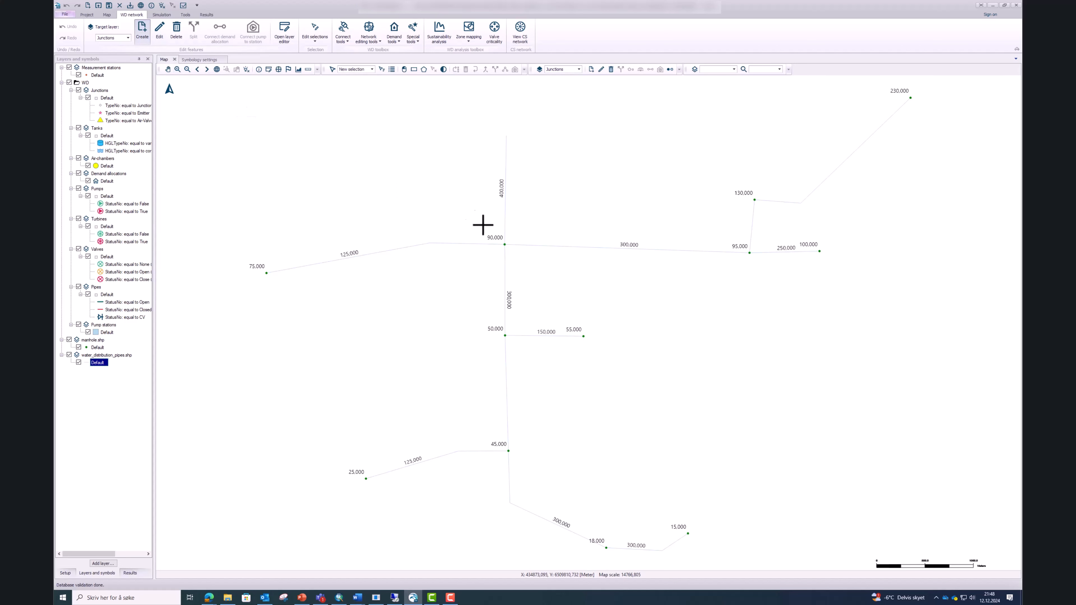
pyautogui.click(504, 244)
pyautogui.click(748, 253)
pyautogui.click(820, 251)
pyautogui.click(266, 273)
# Review the attributes of the new junctions in the network's junctions table, including the elevation column, and return to the map
pyautogui.click(67, 573)
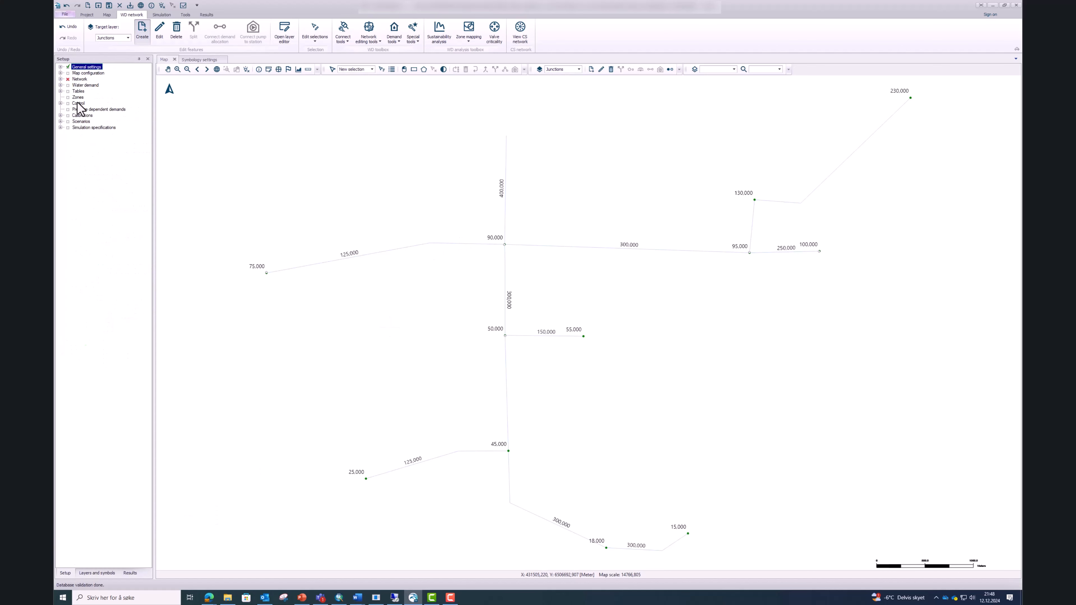
pyautogui.click(60, 79)
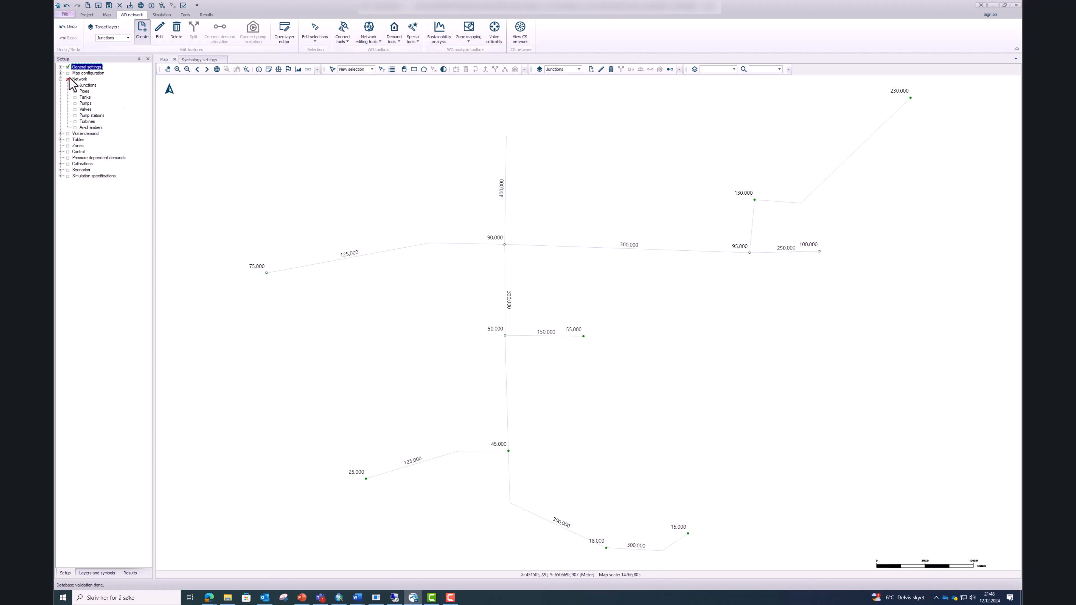
pyautogui.doubleClick(88, 85)
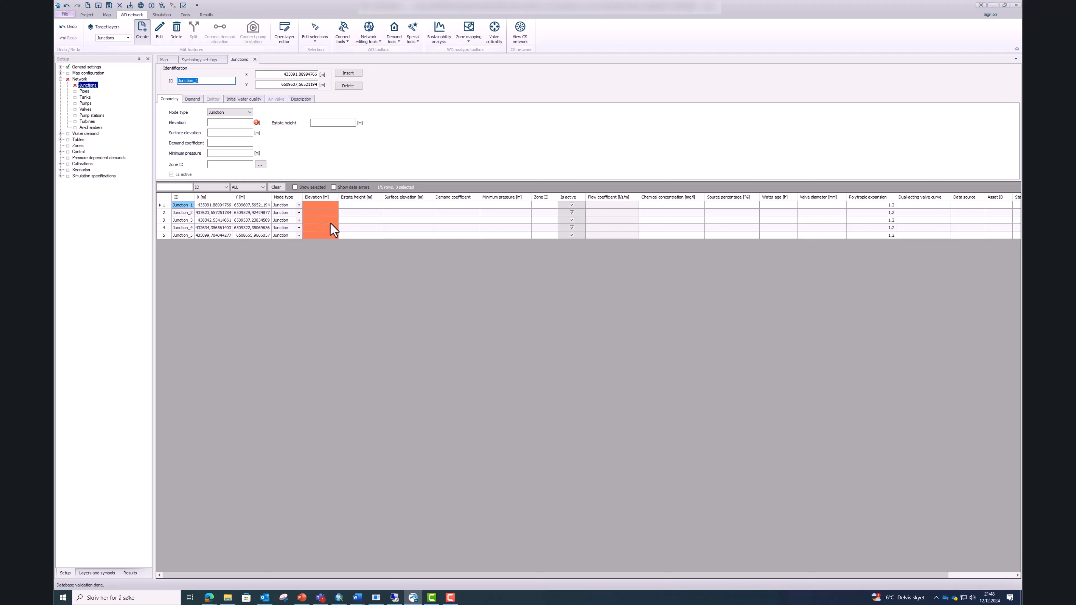
pyautogui.moveTo(331, 223)
pyautogui.click(164, 60)
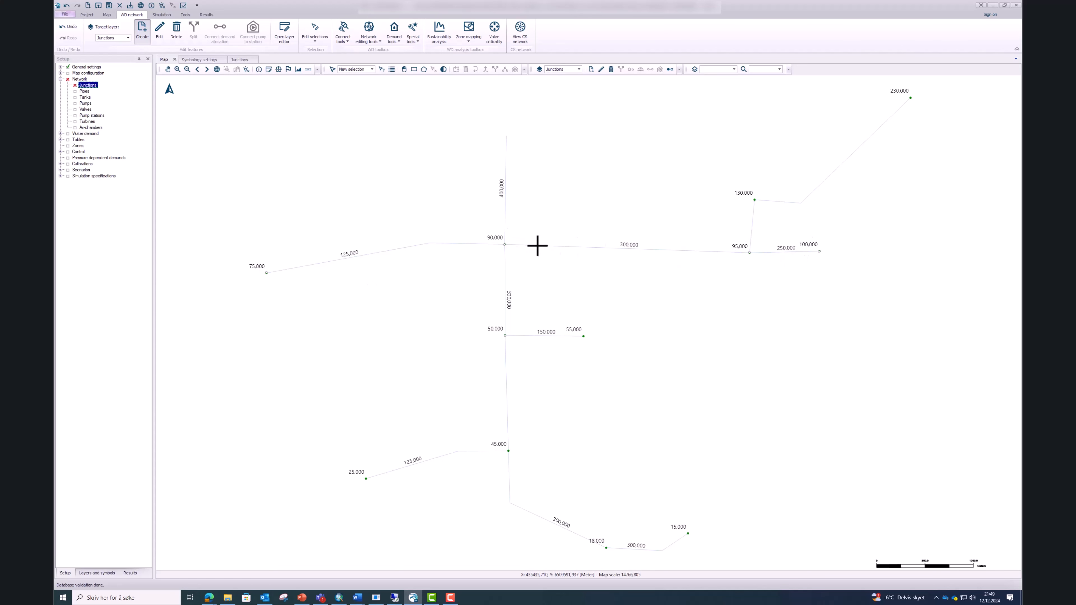
# Set the elevation of the junction at the manhole labelled 75 to 75, check it in the junctions table, and return to the map
pyautogui.click(259, 69)
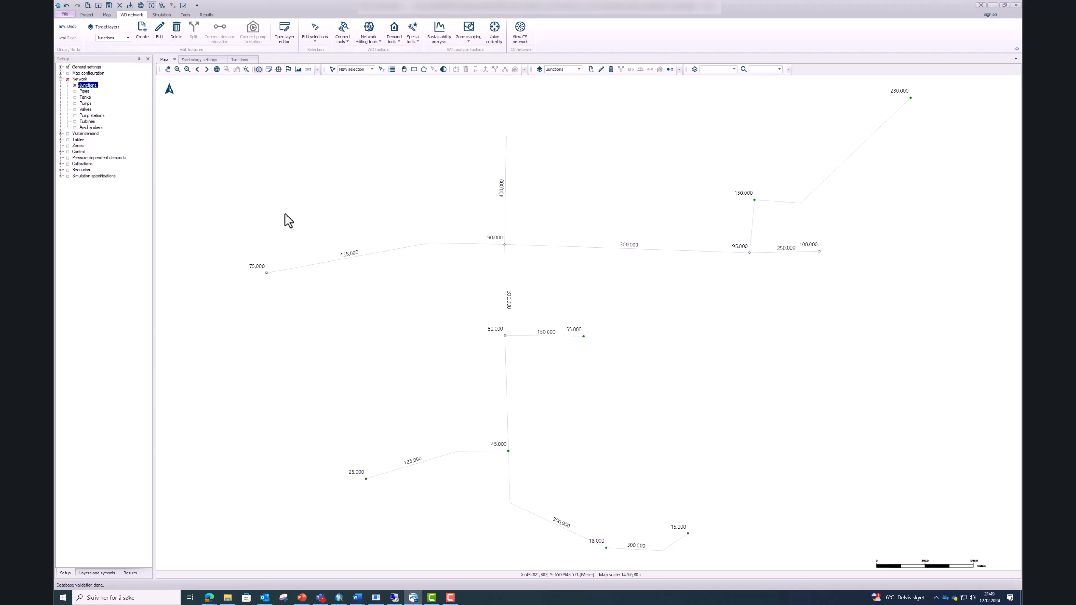
pyautogui.click(259, 69)
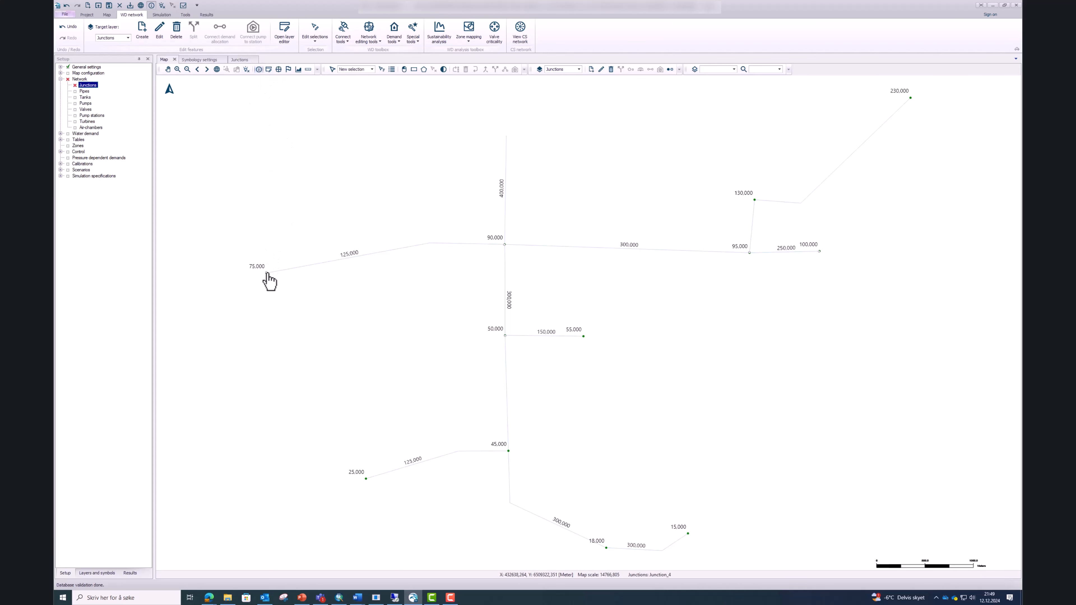
pyautogui.moveTo(268, 273)
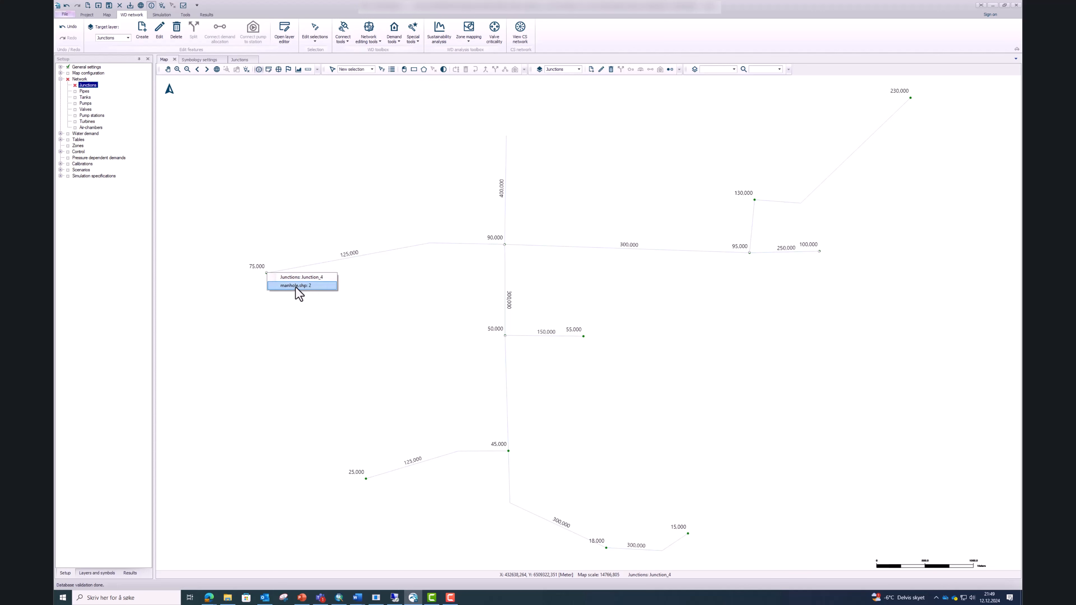
pyautogui.click(307, 277)
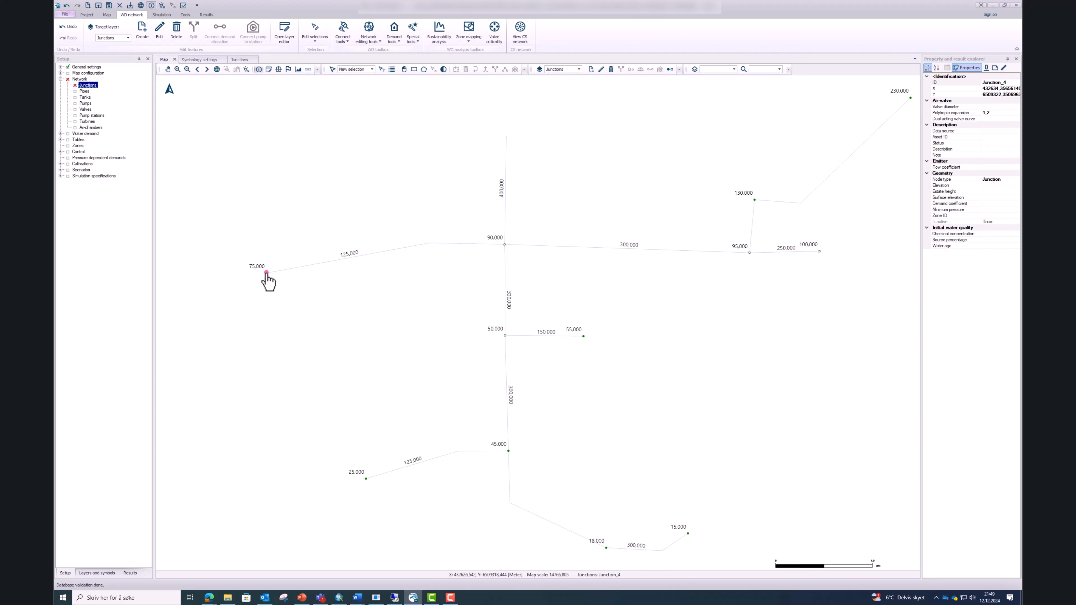
pyautogui.click(1000, 186)
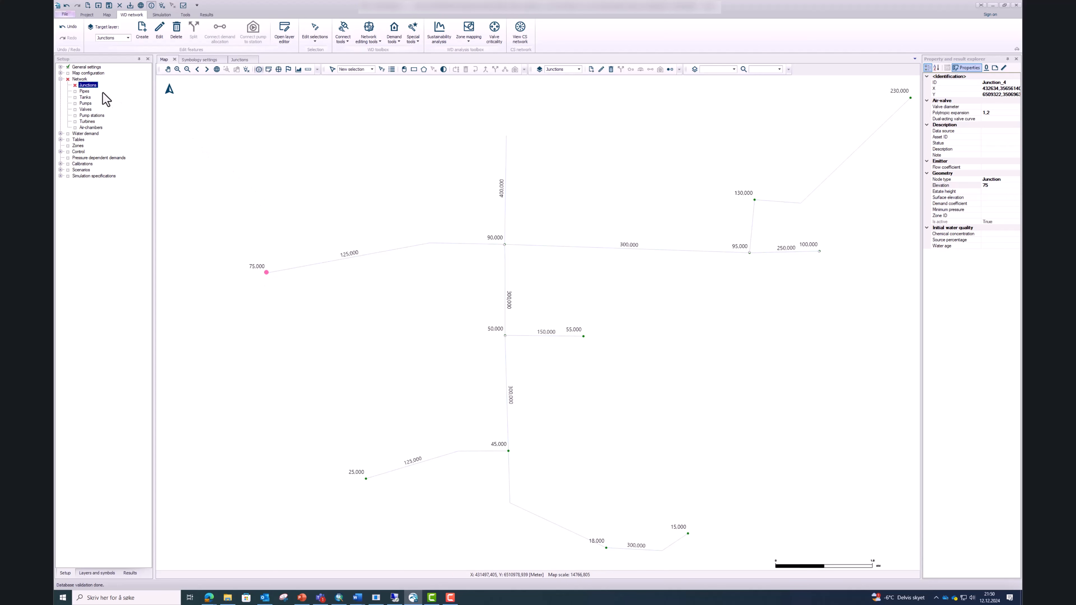
pyautogui.doubleClick(90, 85)
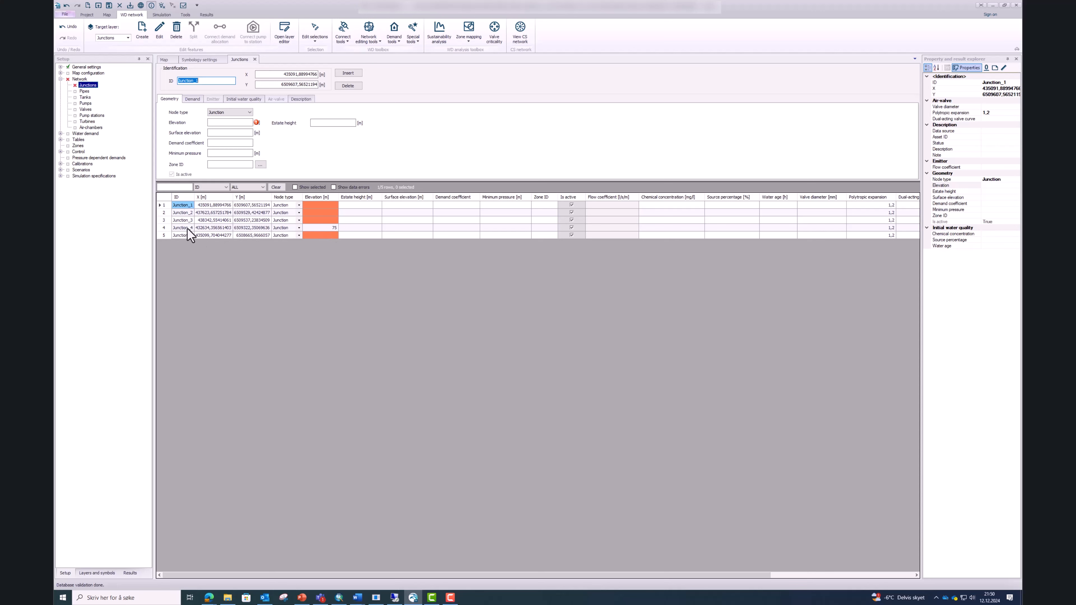
pyautogui.click(164, 60)
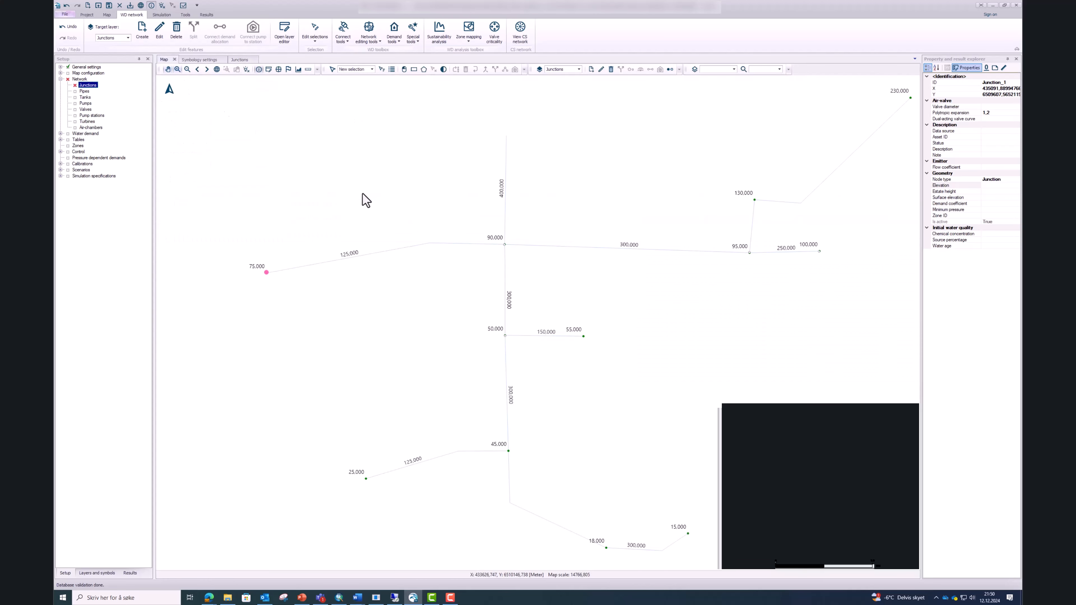
# Set the elevations of the junctions at the manholes labelled 90, 95 and 100 to 90, 95 and 100, and reselect the first one
pyautogui.click(505, 245)
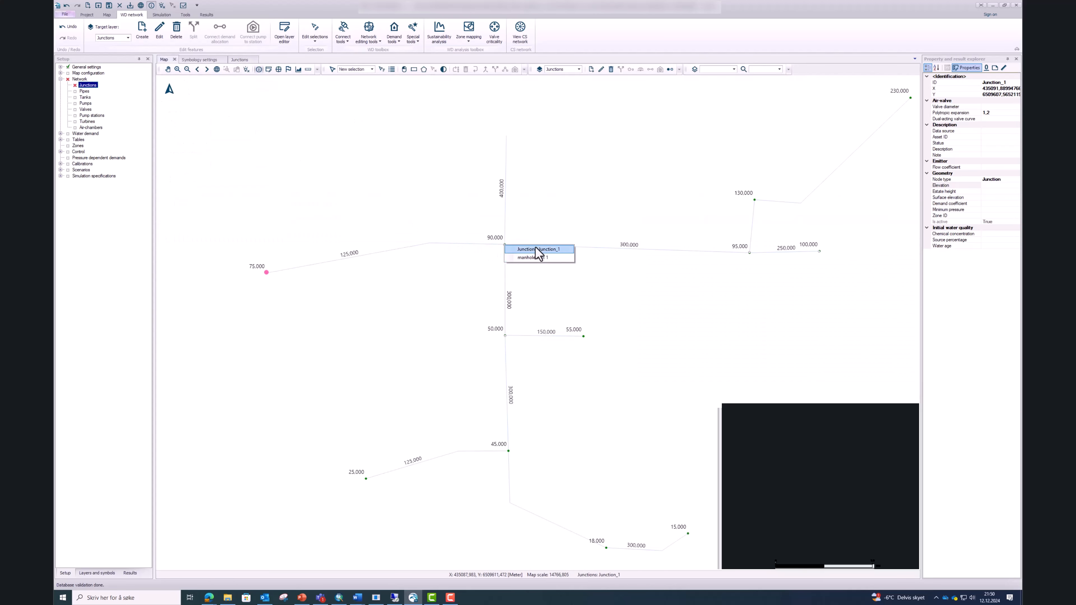
pyautogui.click(538, 253)
pyautogui.click(989, 187)
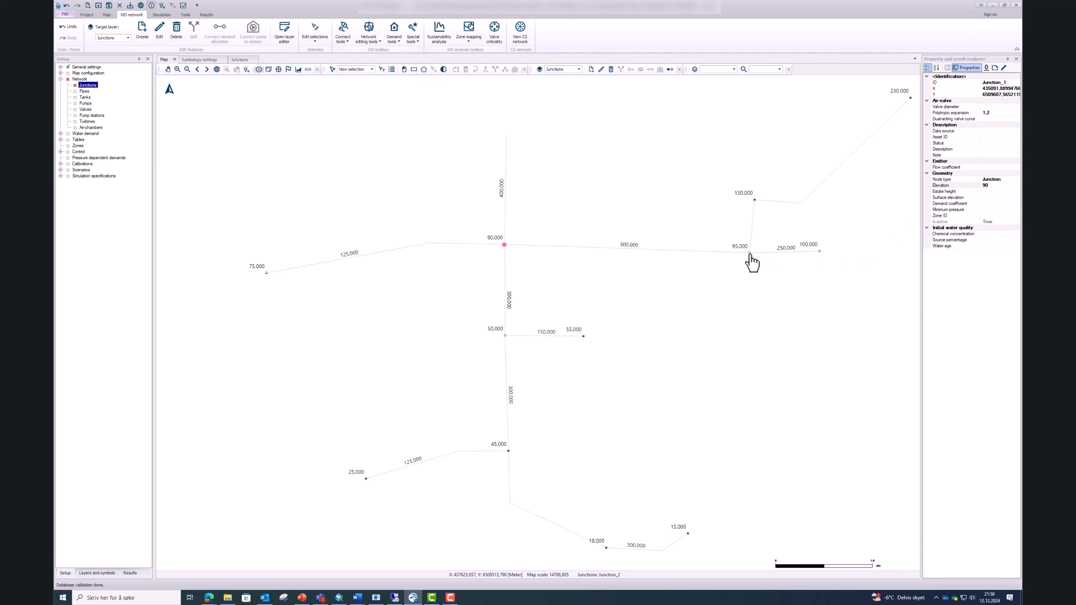
pyautogui.click(750, 254)
pyautogui.click(760, 258)
pyautogui.click(990, 185)
pyautogui.click(850, 267)
pyautogui.click(995, 185)
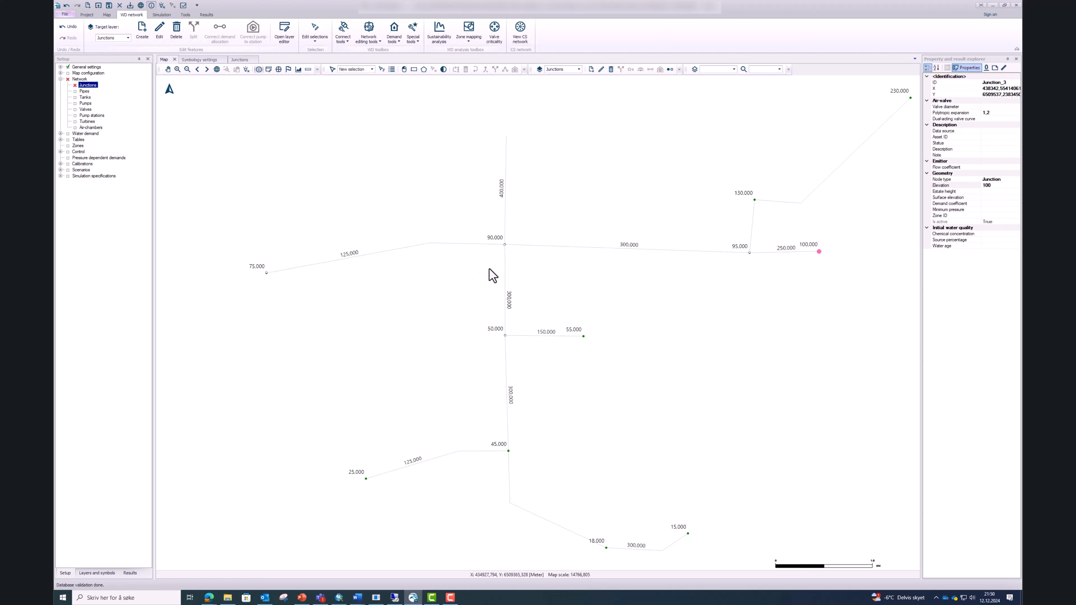
pyautogui.click(505, 245)
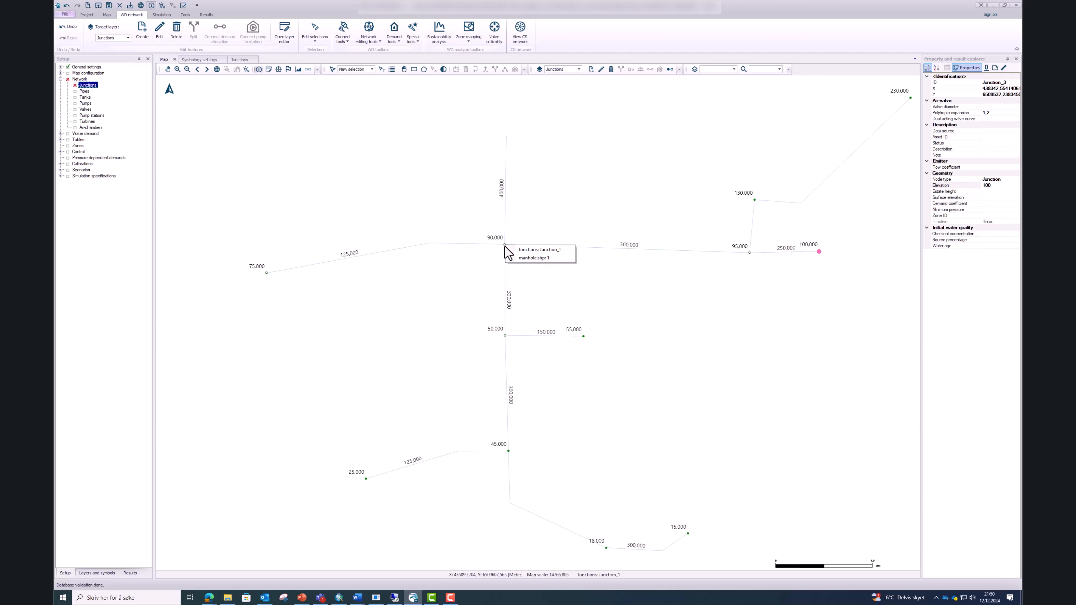
pyautogui.click(515, 246)
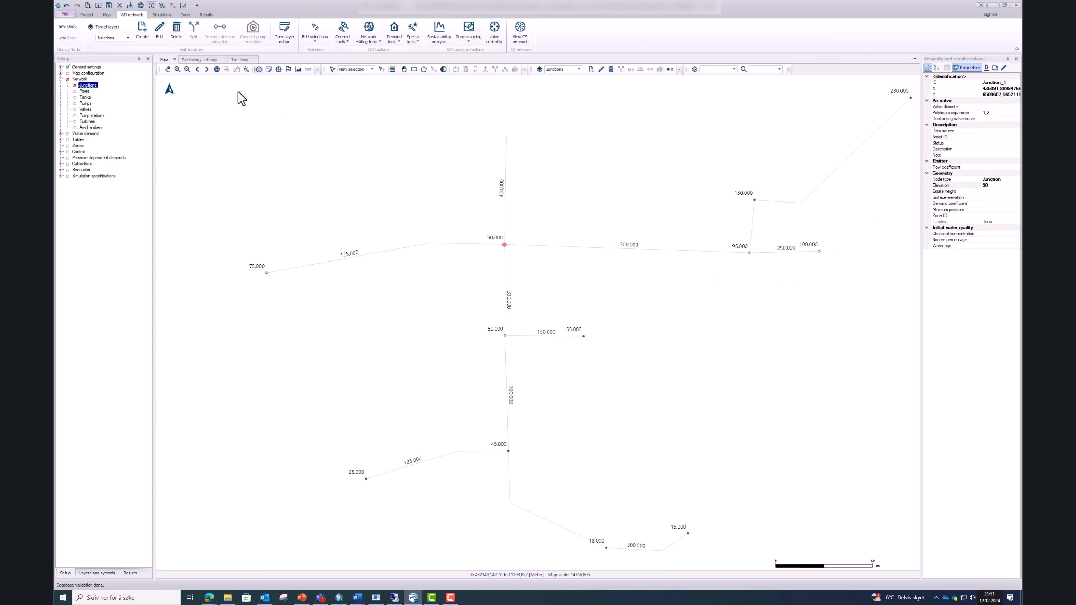
# Create a pipe from the junction labelled 75 to the one labelled 90, following the bend in the background pipe layer
pyautogui.click(127, 38)
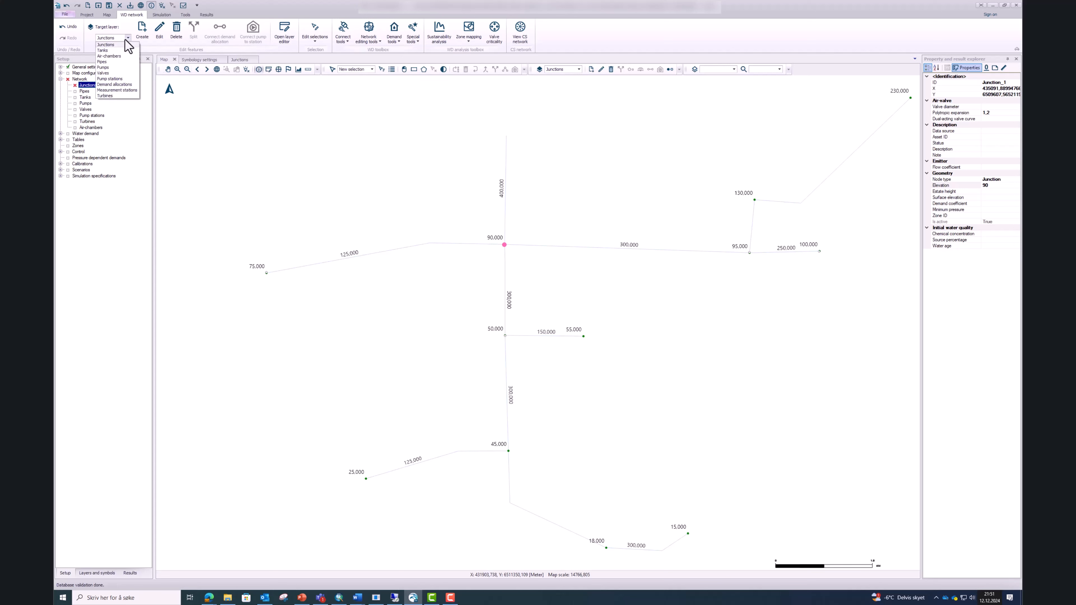
pyautogui.click(118, 62)
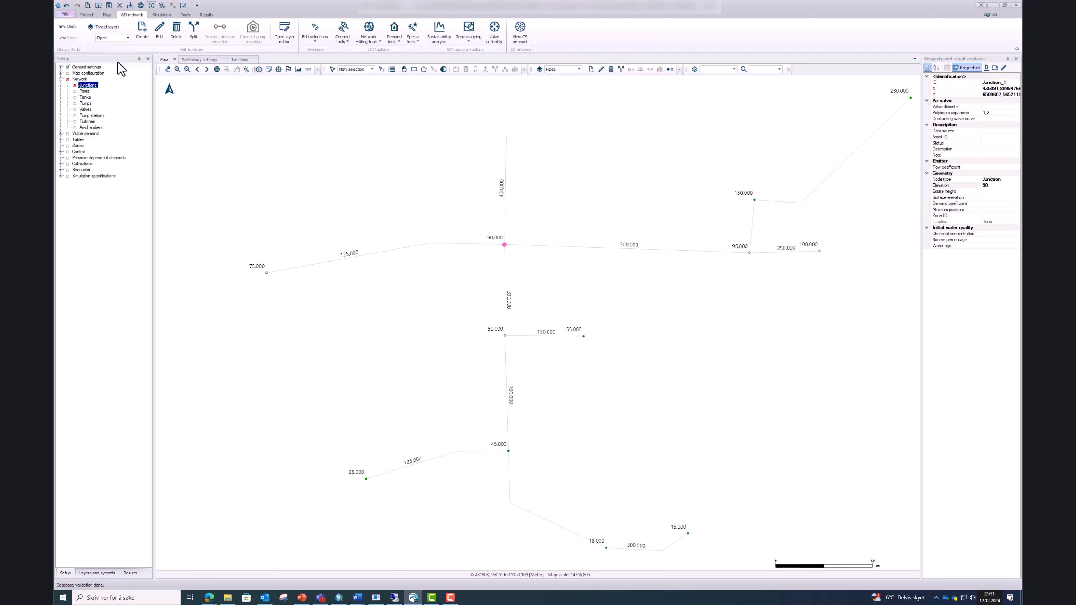
pyautogui.click(144, 31)
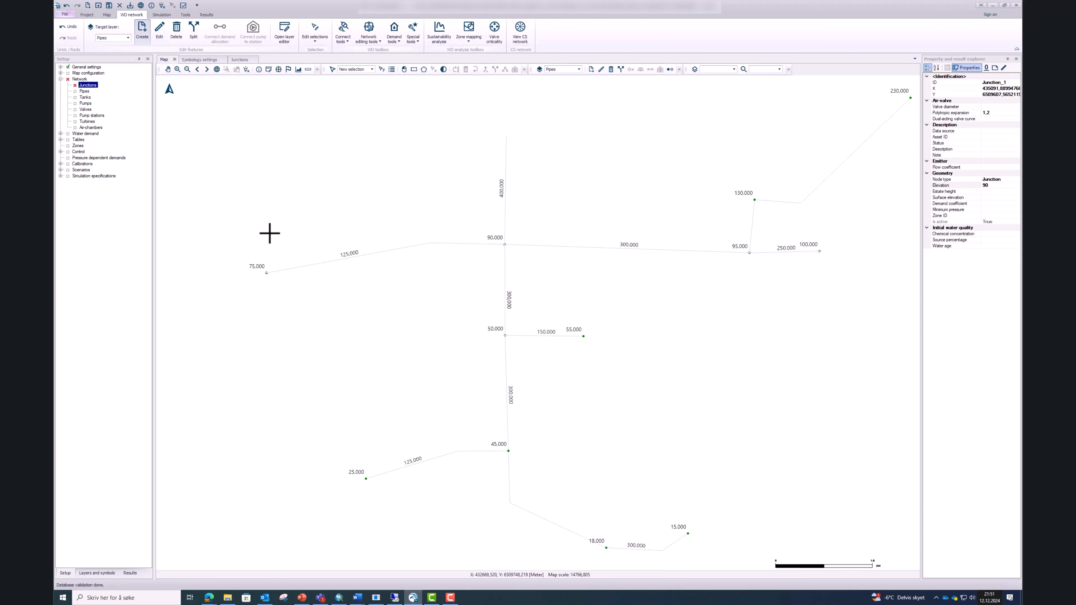
pyautogui.click(266, 272)
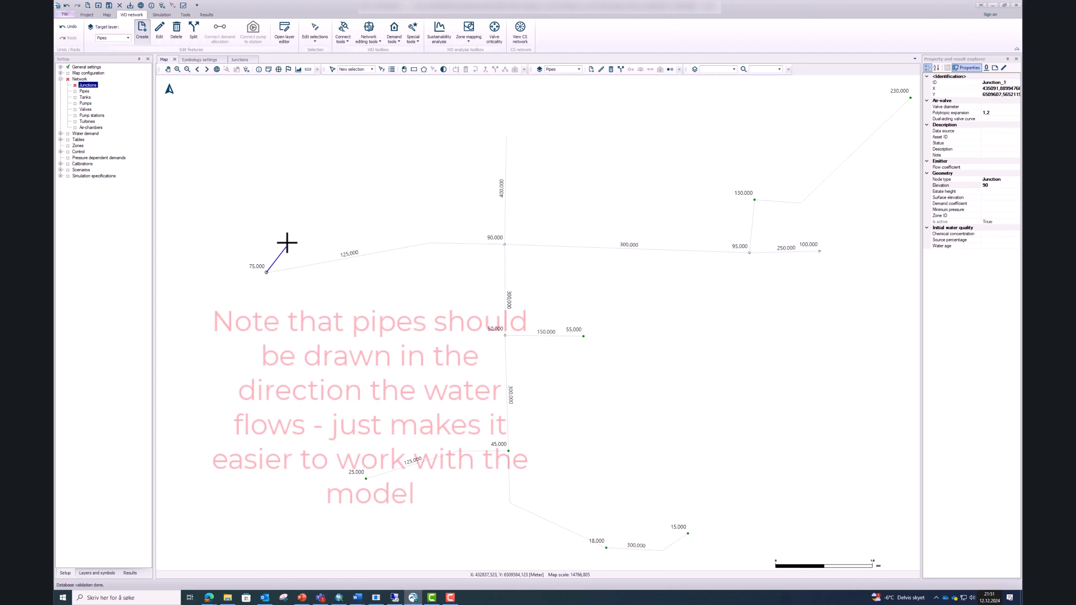
pyautogui.click(433, 243)
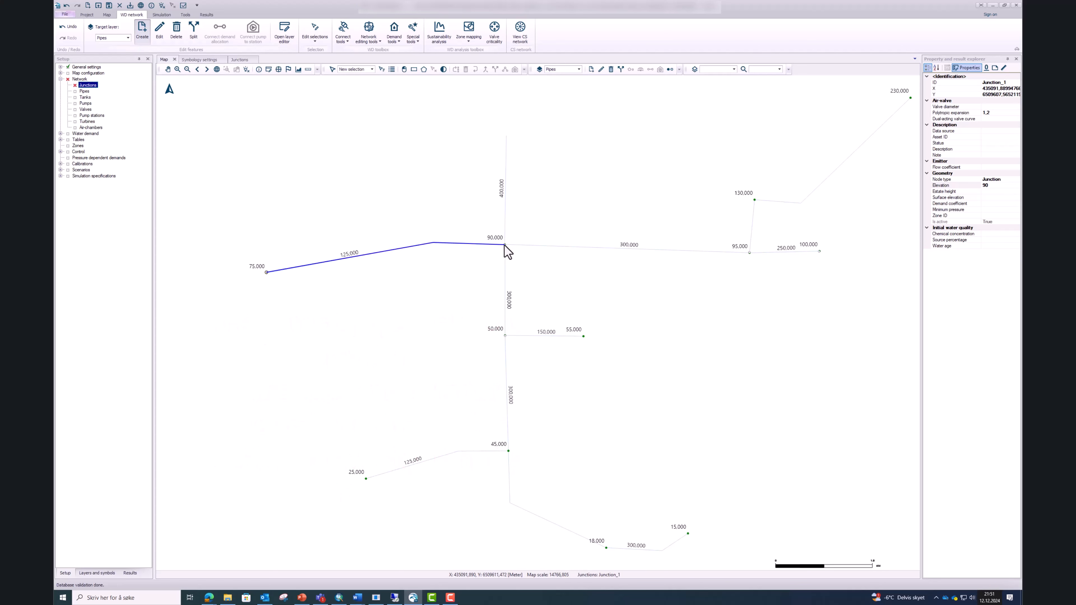
pyautogui.click(505, 245)
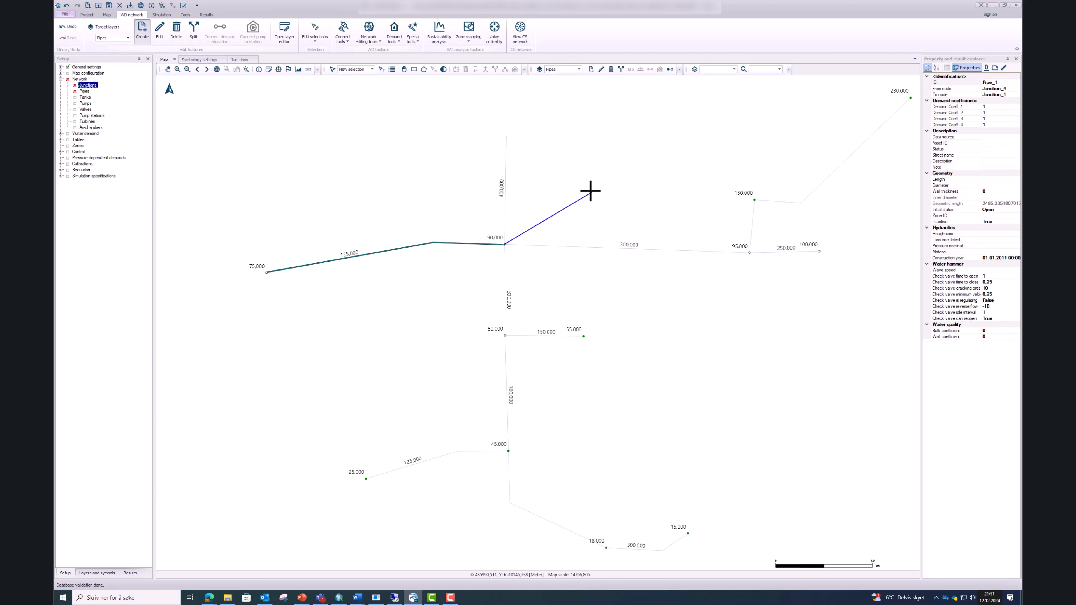
# Create a straight pipe from the junction labelled 90 to the one labelled 95, and end the pipe run there
pyautogui.click(749, 253)
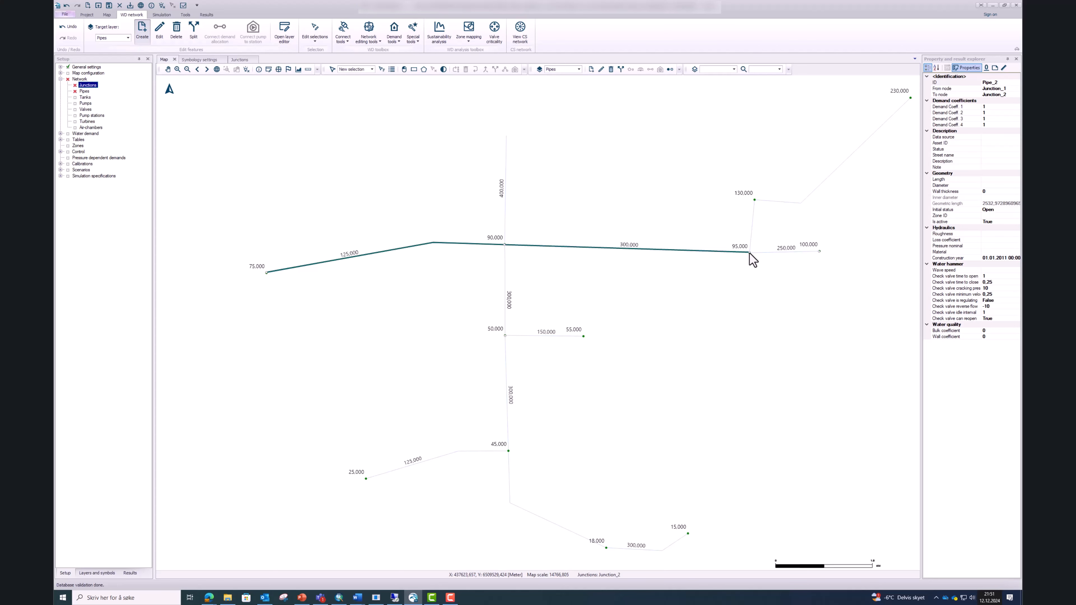
pyautogui.click(749, 253)
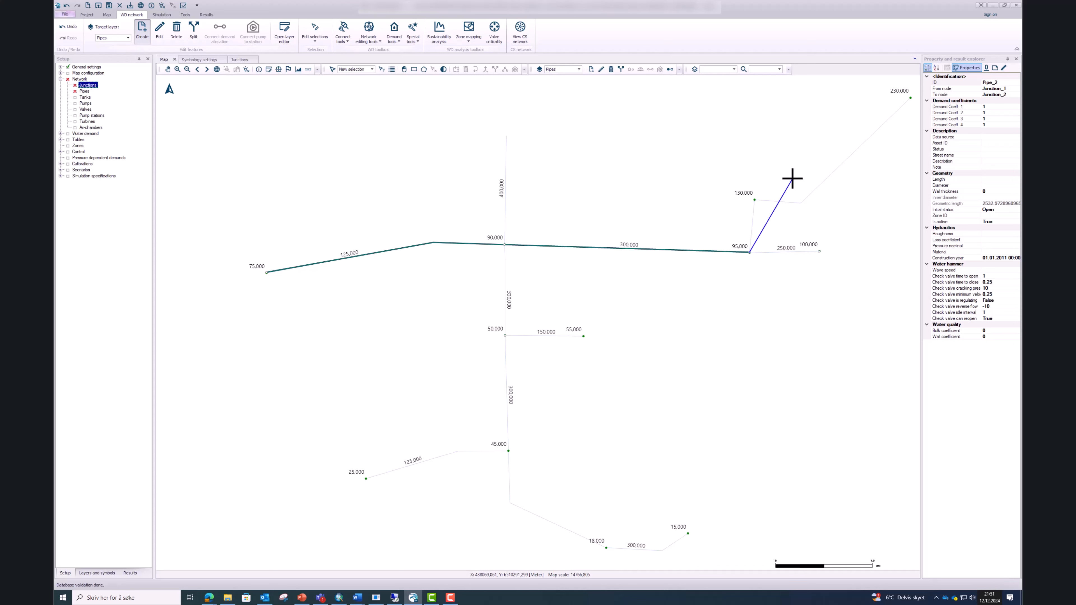
pyautogui.press('Escape')
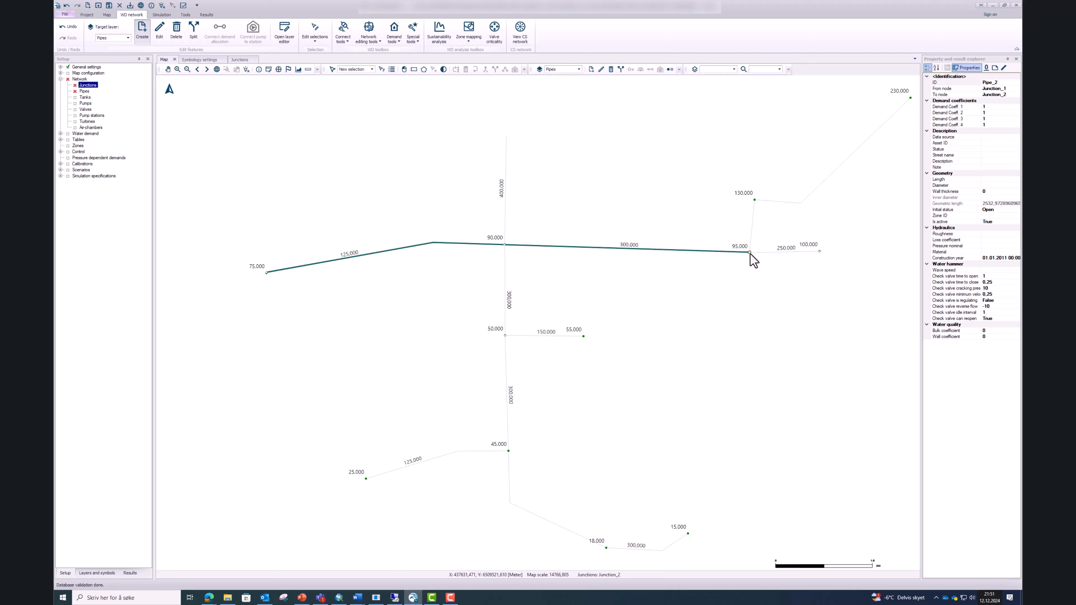
# Create a straight pipe from the junction labelled 50 up to the junction labelled 90
pyautogui.click(505, 336)
pyautogui.click(504, 245)
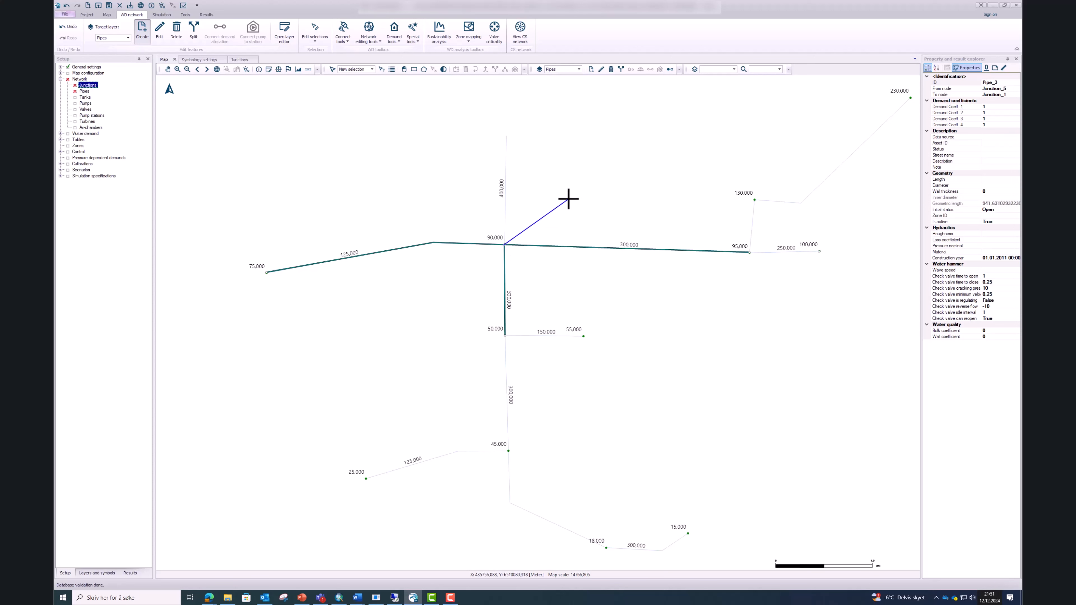
pyautogui.doubleClick(749, 253)
# Set the diameter to 125 and the roughness to 5 for the pipe between the junctions labelled 75 and 90
pyautogui.click(258, 69)
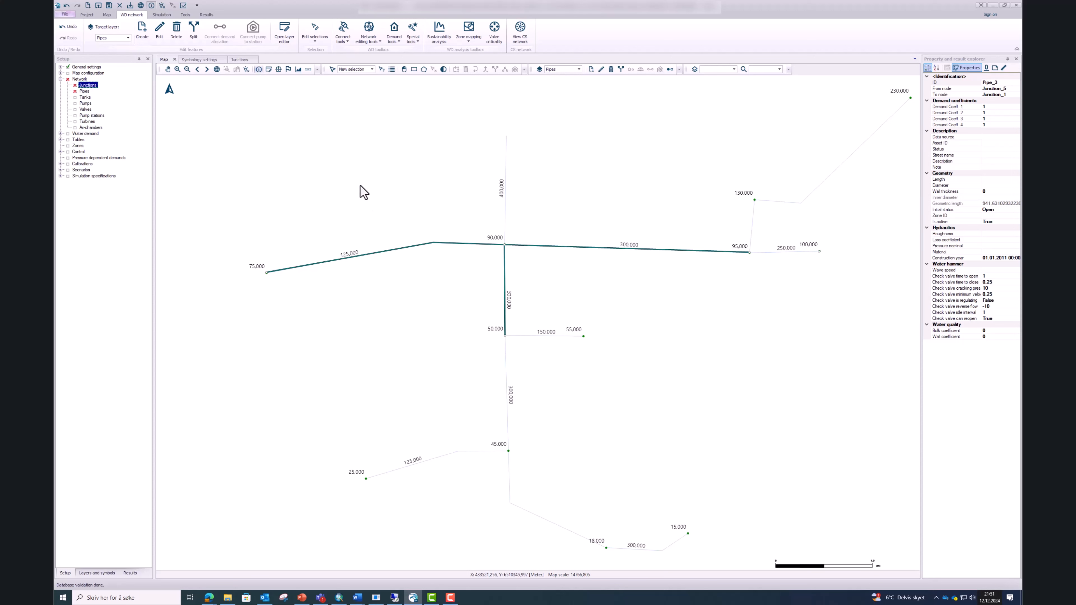
pyautogui.click(371, 255)
pyautogui.click(388, 259)
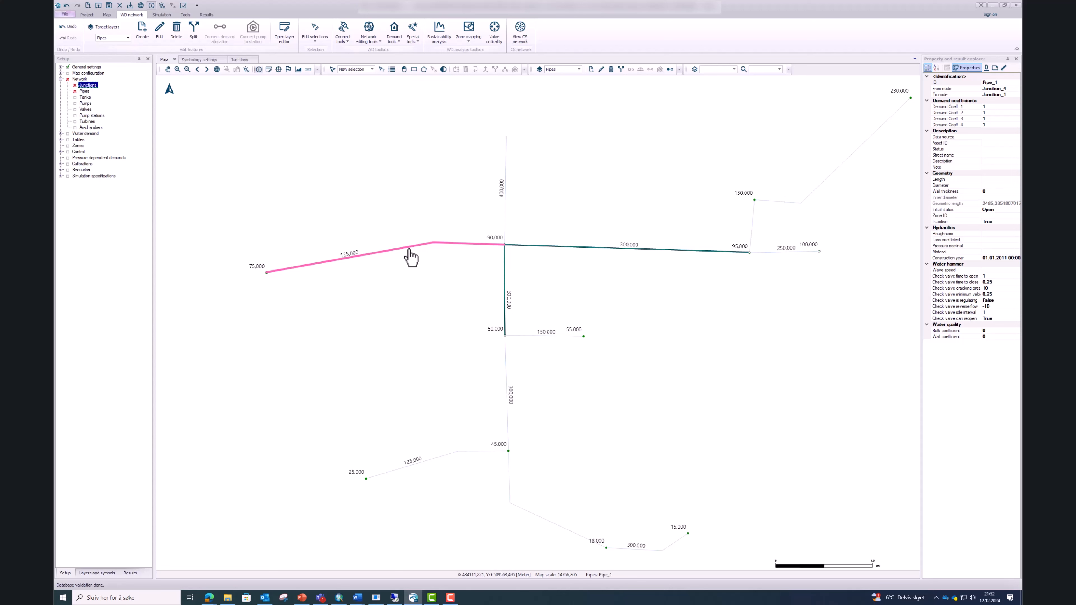
pyautogui.click(987, 186)
pyautogui.write('12')
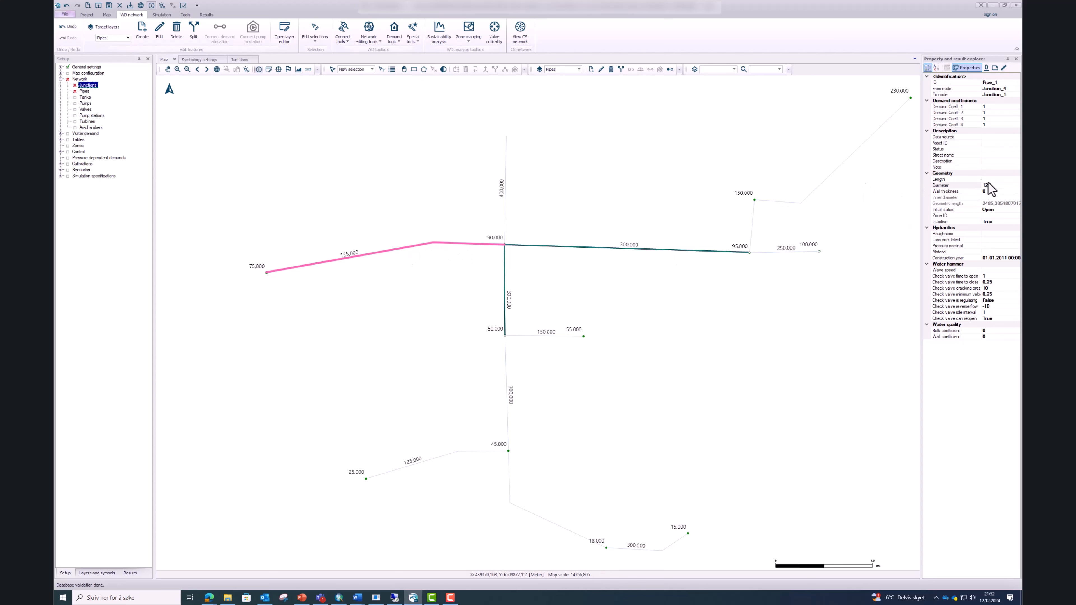
pyautogui.write('5')
pyautogui.click(993, 234)
pyautogui.click(991, 239)
pyautogui.click(993, 235)
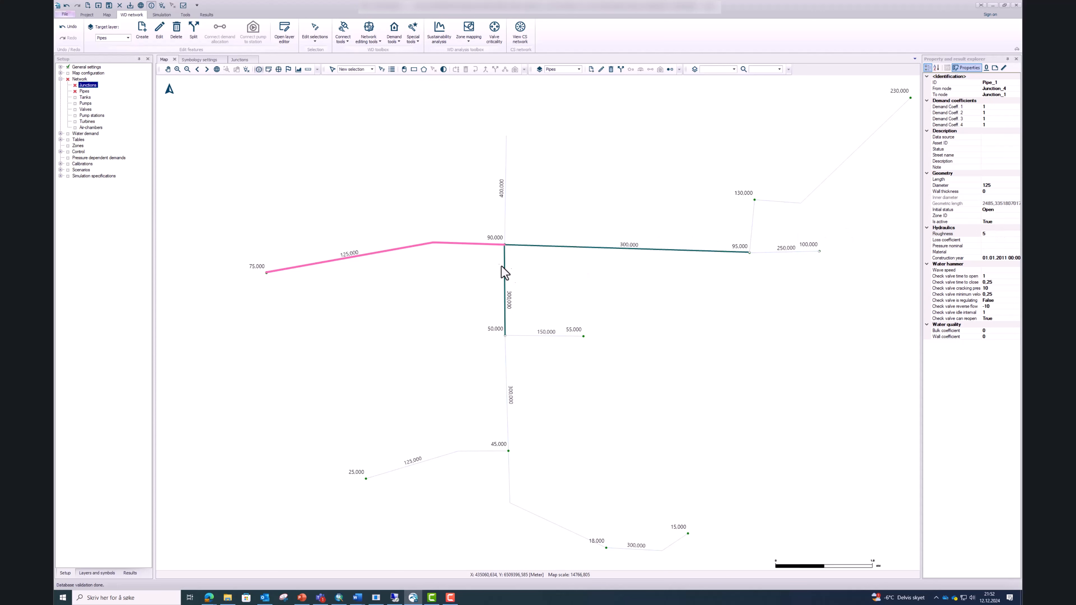
# Select the pipe between the junctions labelled 90 and 95 and inspect its diameter and roughness properties
pyautogui.click(543, 245)
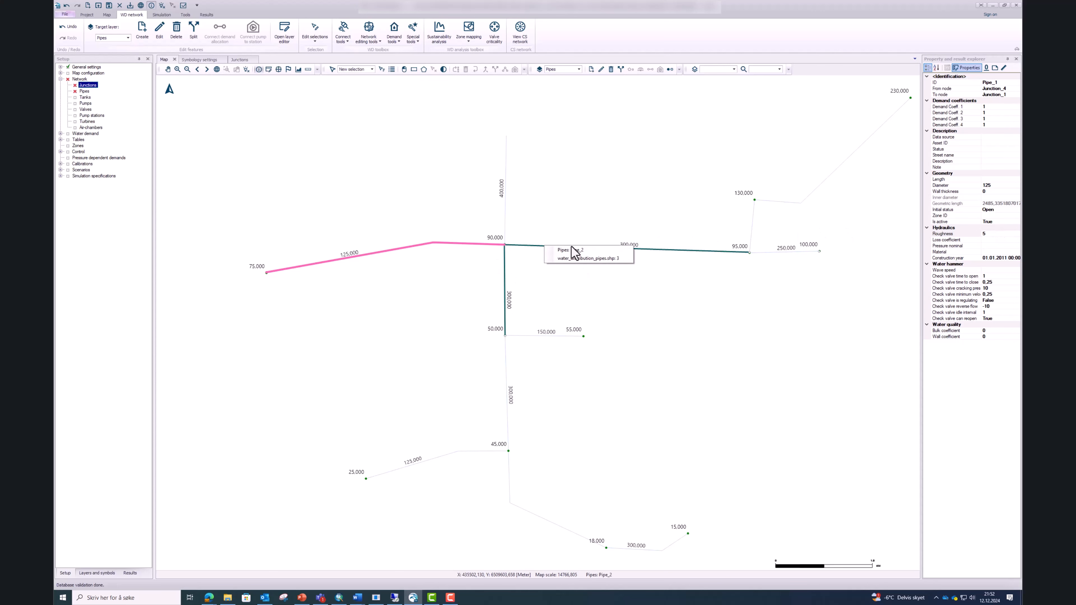
pyautogui.click(572, 249)
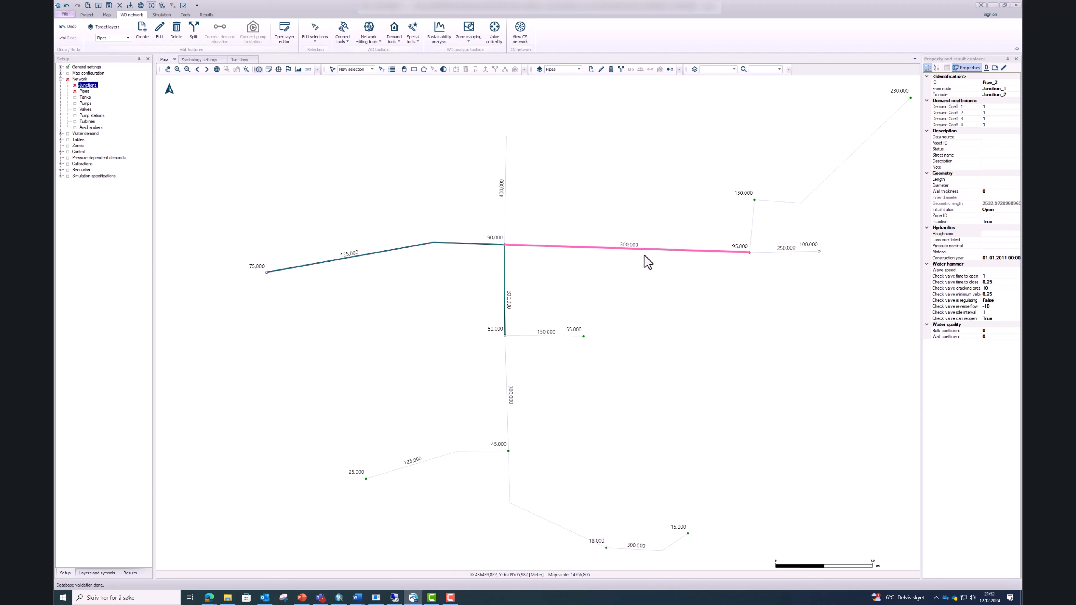
pyautogui.click(993, 185)
pyautogui.click(986, 235)
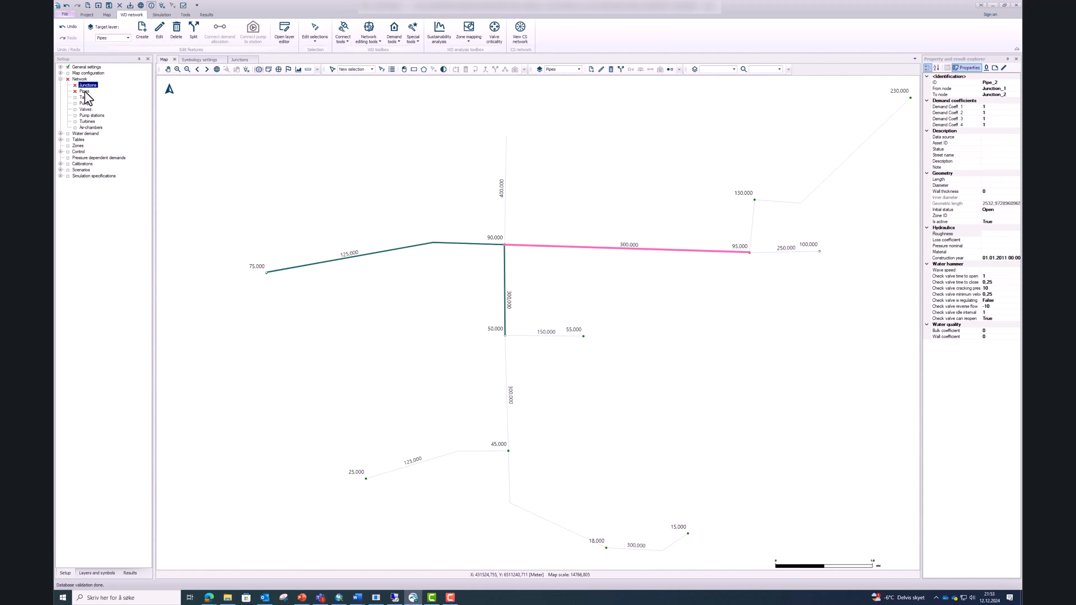
# Fill the roughness column of the pipes table with 5 for all pipes using the field calculator
pyautogui.doubleClick(84, 91)
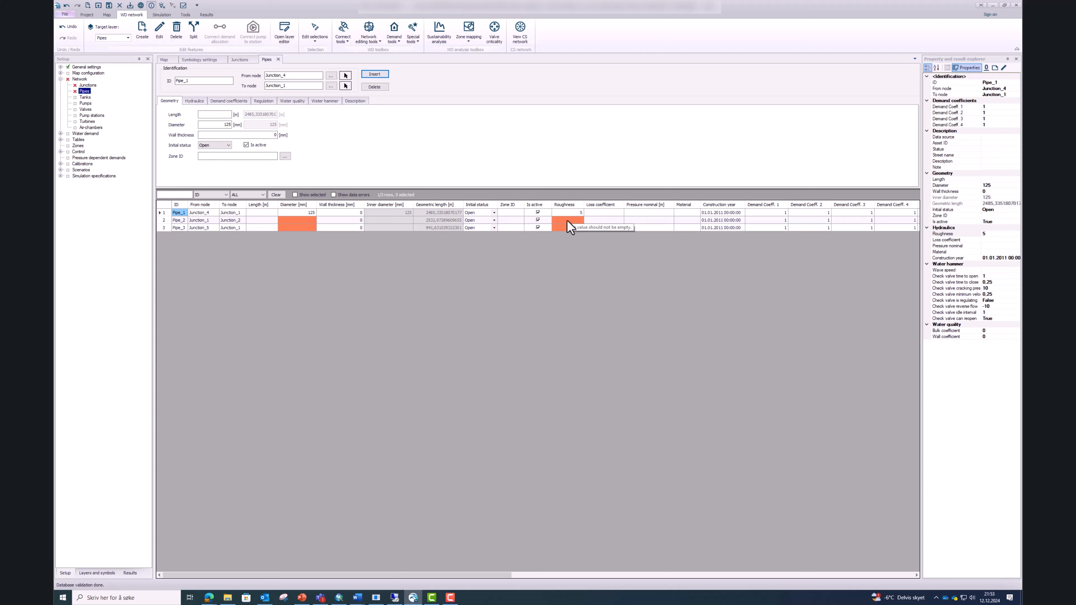
pyautogui.rightClick(565, 203)
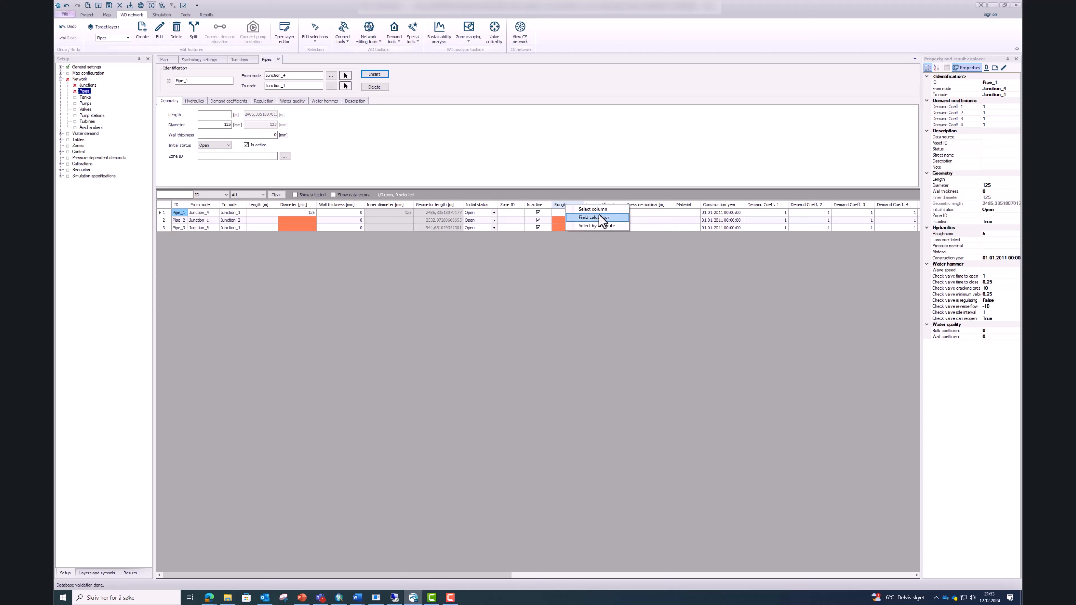
pyautogui.rightClick(561, 204)
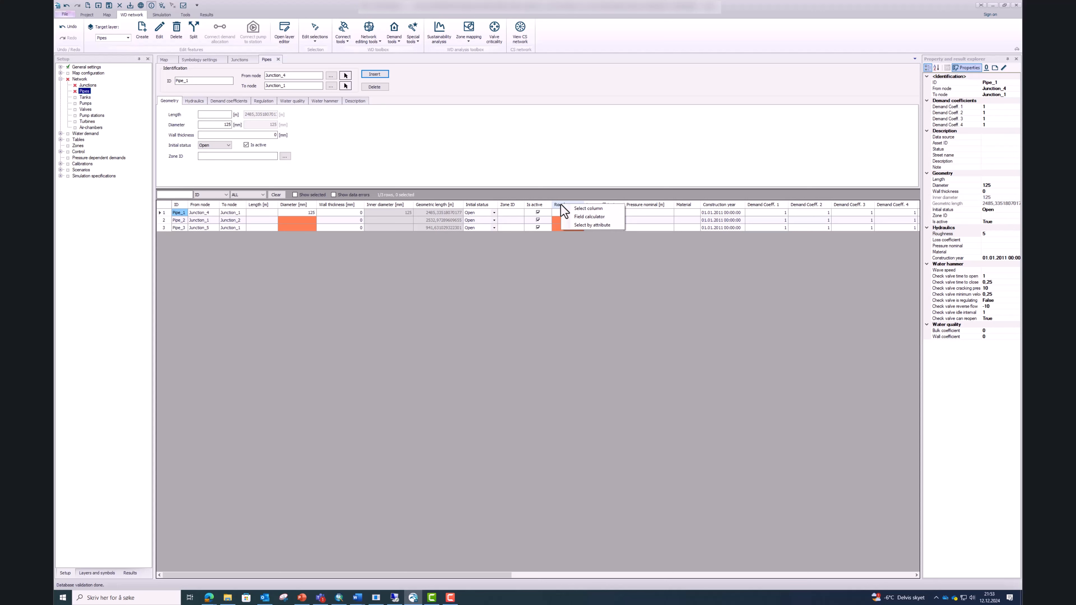
pyautogui.click(590, 216)
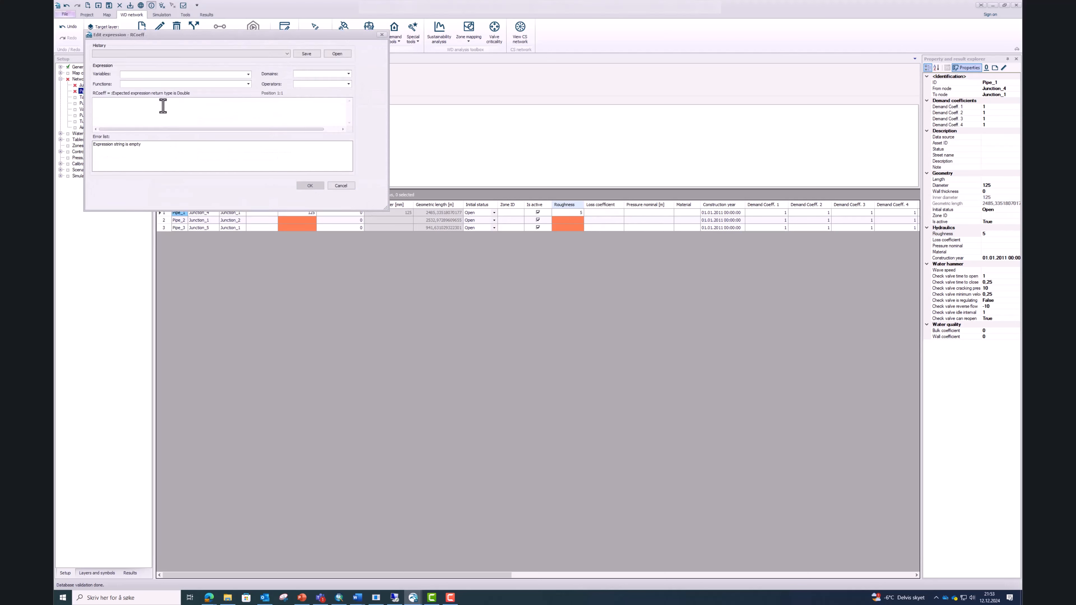
pyautogui.write('5')
pyautogui.click(310, 186)
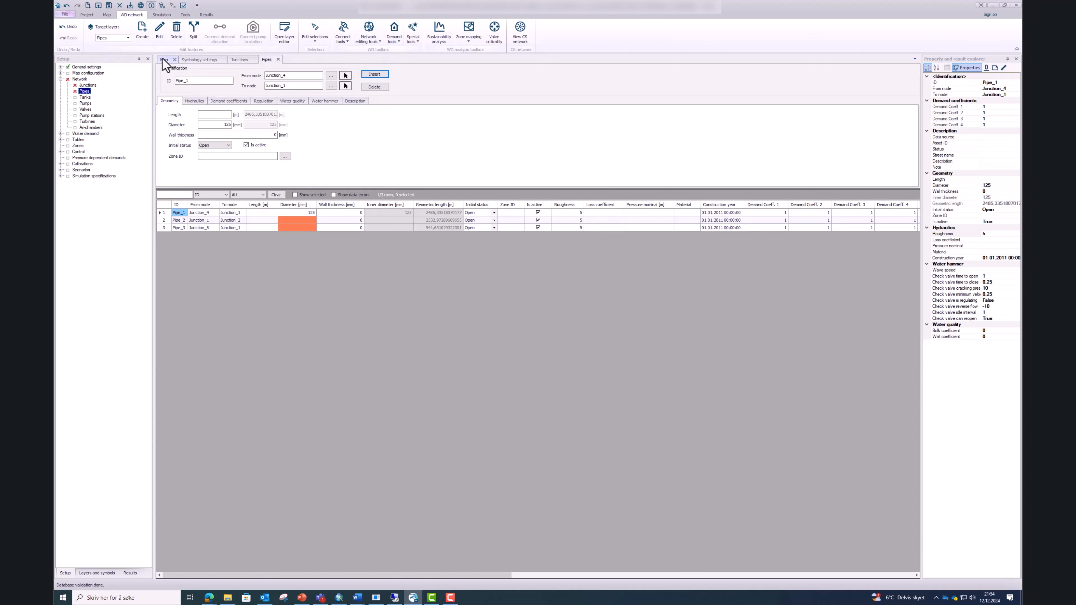
pyautogui.click(240, 59)
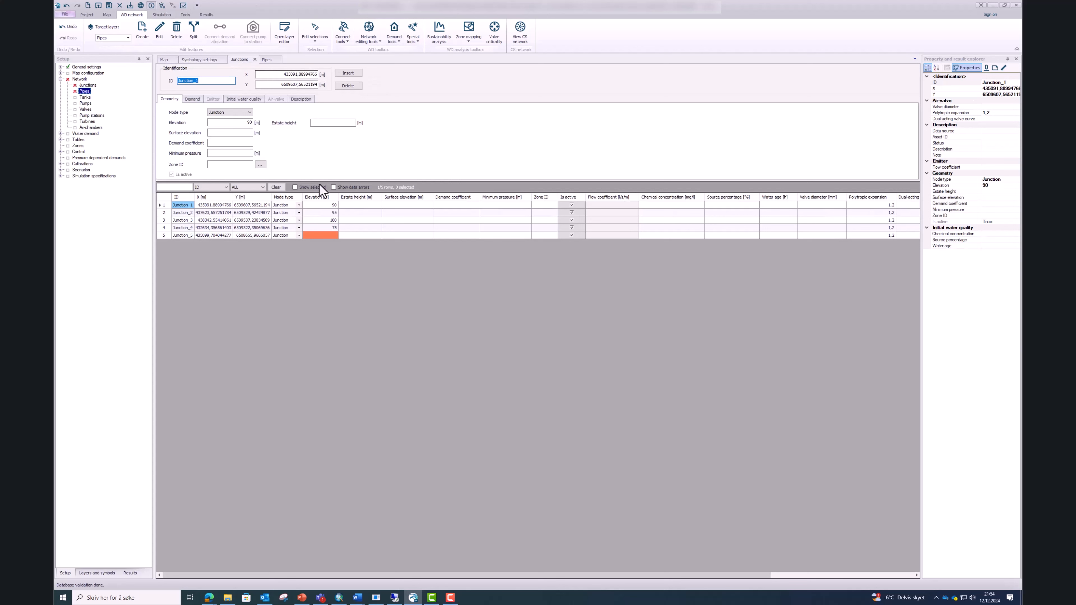
pyautogui.rightClick(324, 203)
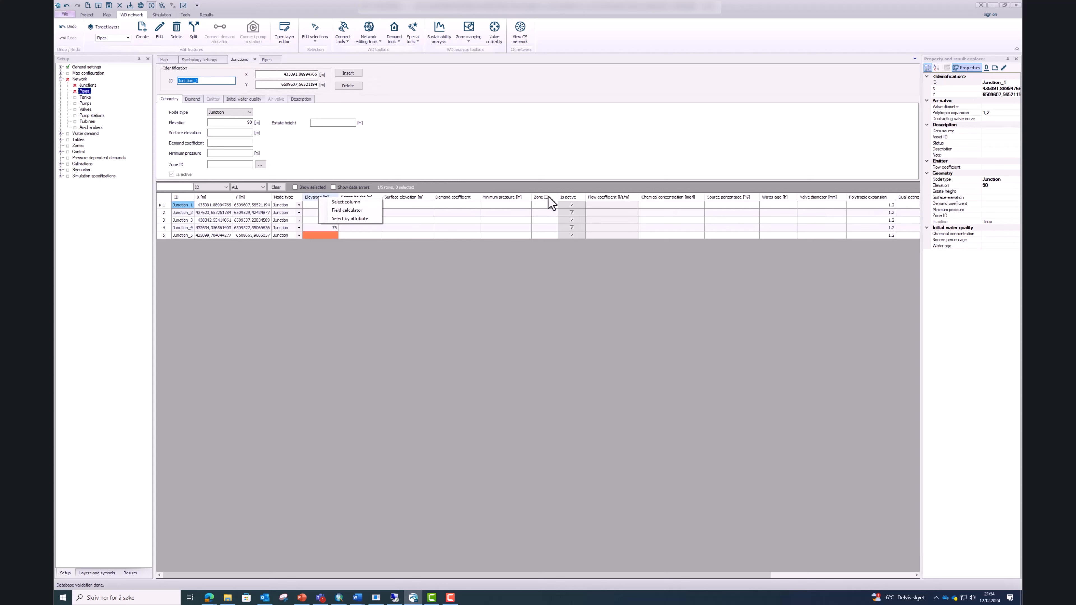
pyautogui.rightClick(613, 198)
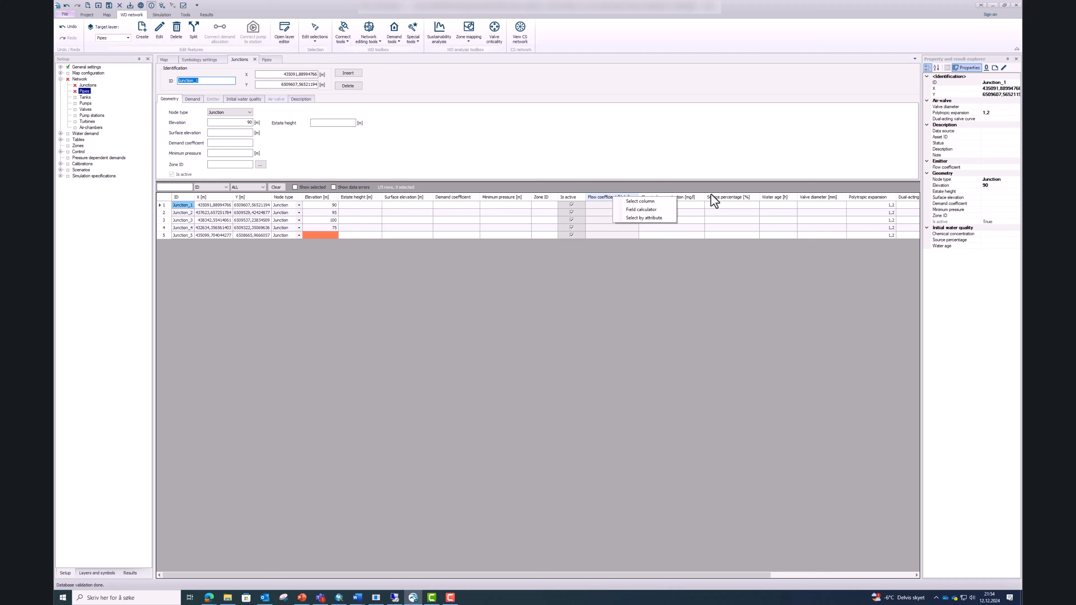
pyautogui.click(731, 198)
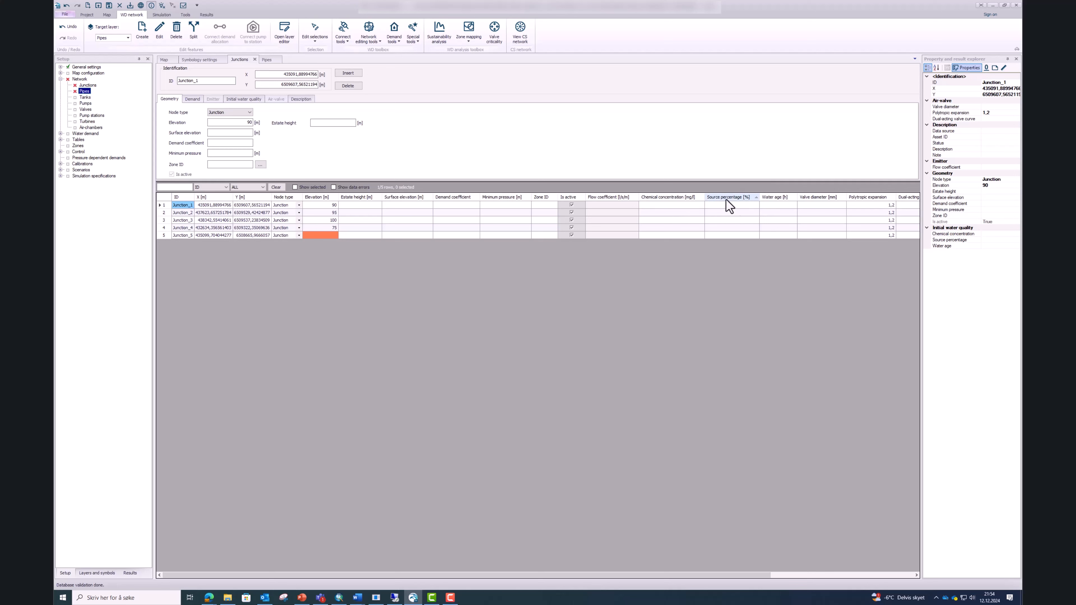
pyautogui.rightClick(359, 199)
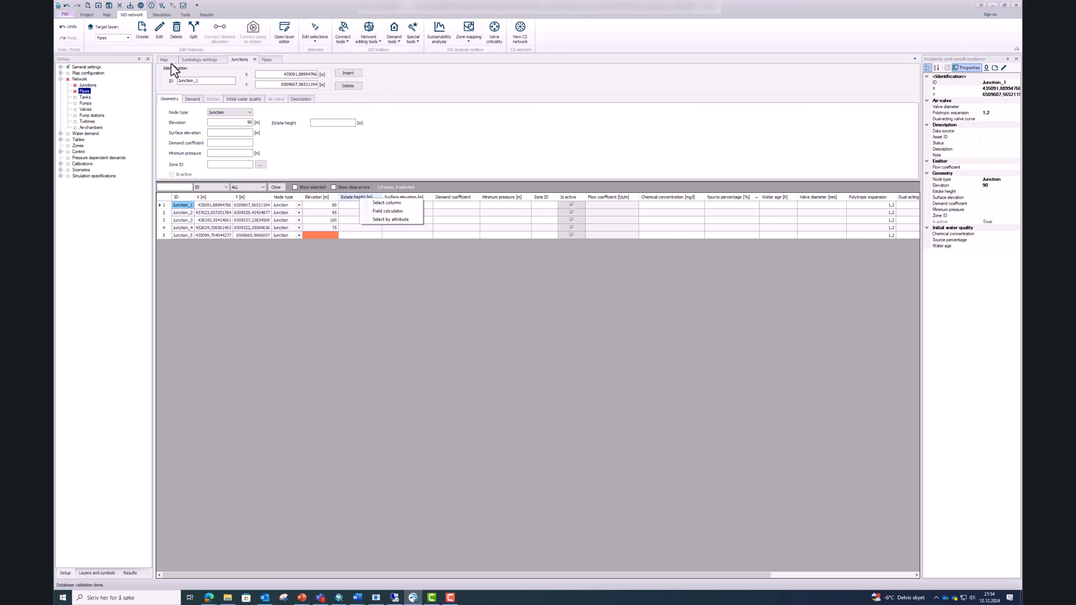
# Return to the map and undo all previous edits until every manually created junction and pipe is removed
pyautogui.click(164, 61)
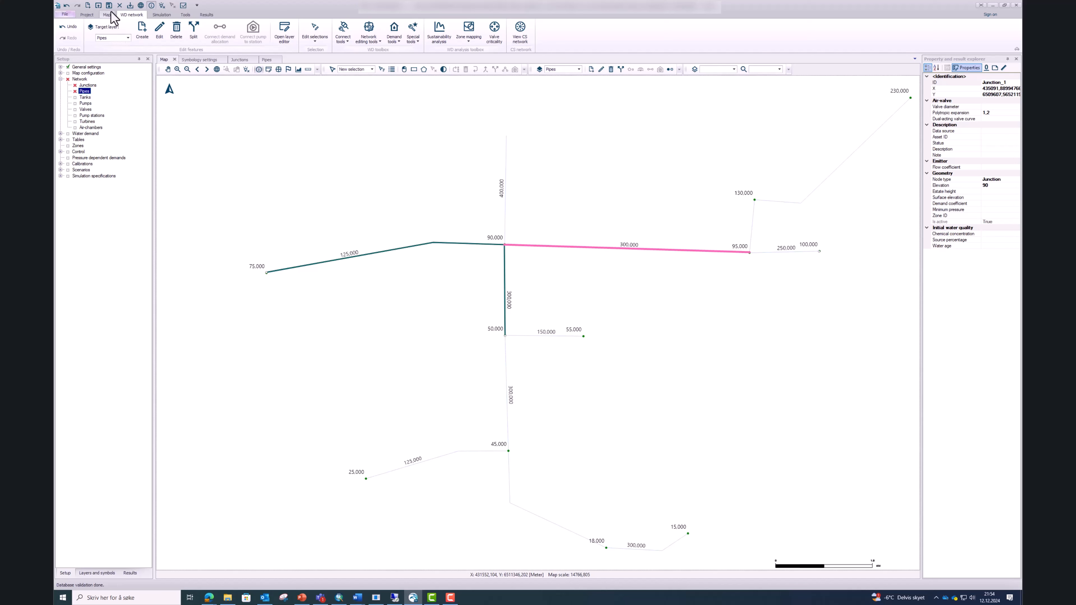
pyautogui.click(68, 6)
pyautogui.click(67, 6)
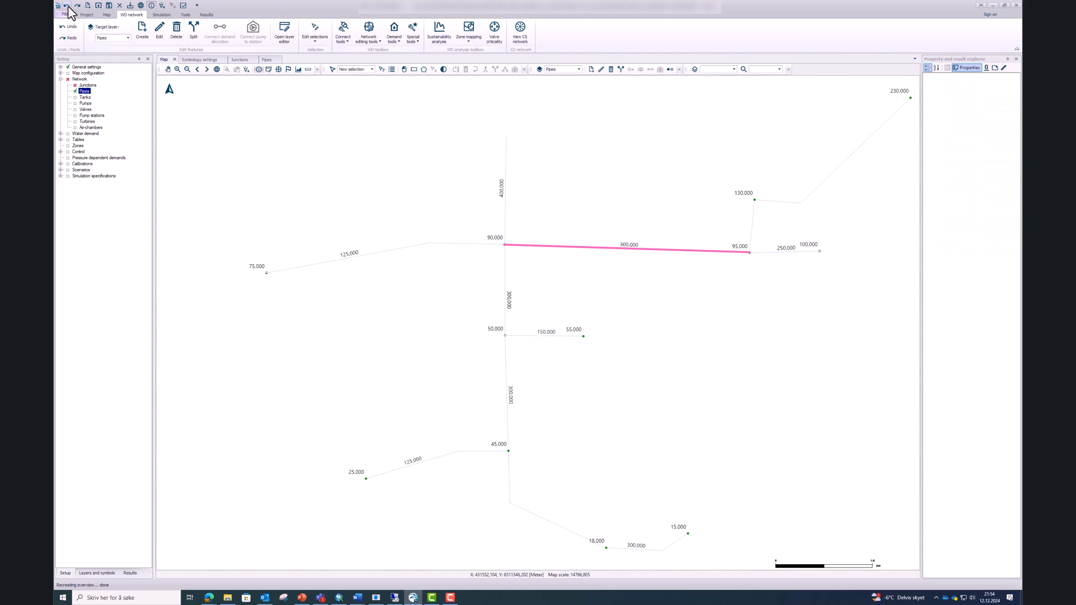
pyautogui.click(67, 6)
pyautogui.click(68, 6)
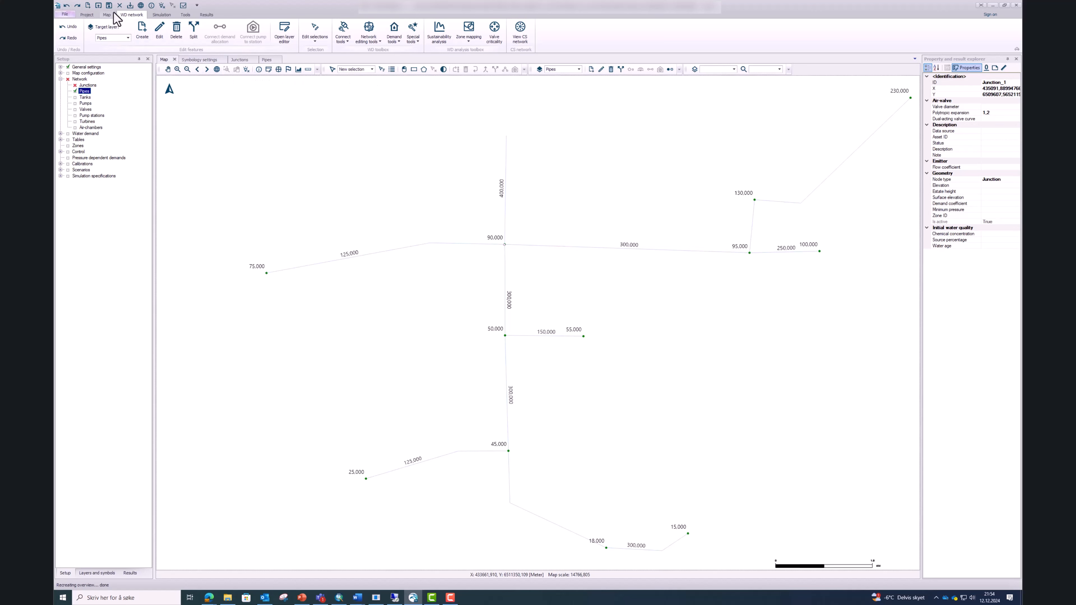
pyautogui.click(67, 7)
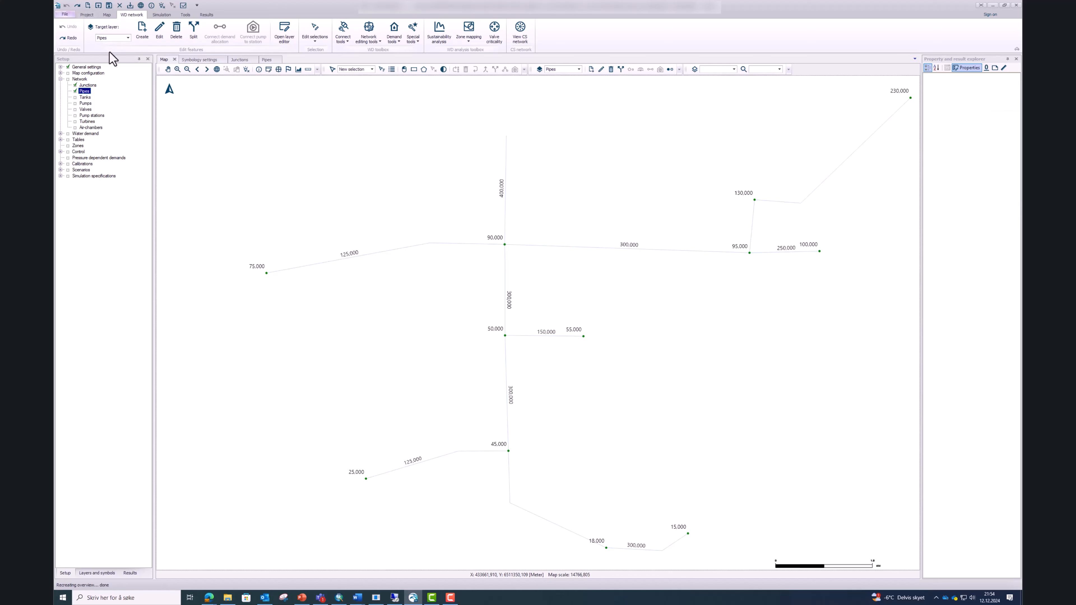
# Remove the water_distribution_pipes.shp and manhole.shp background layers from the map
pyautogui.click(102, 573)
pyautogui.rightClick(101, 360)
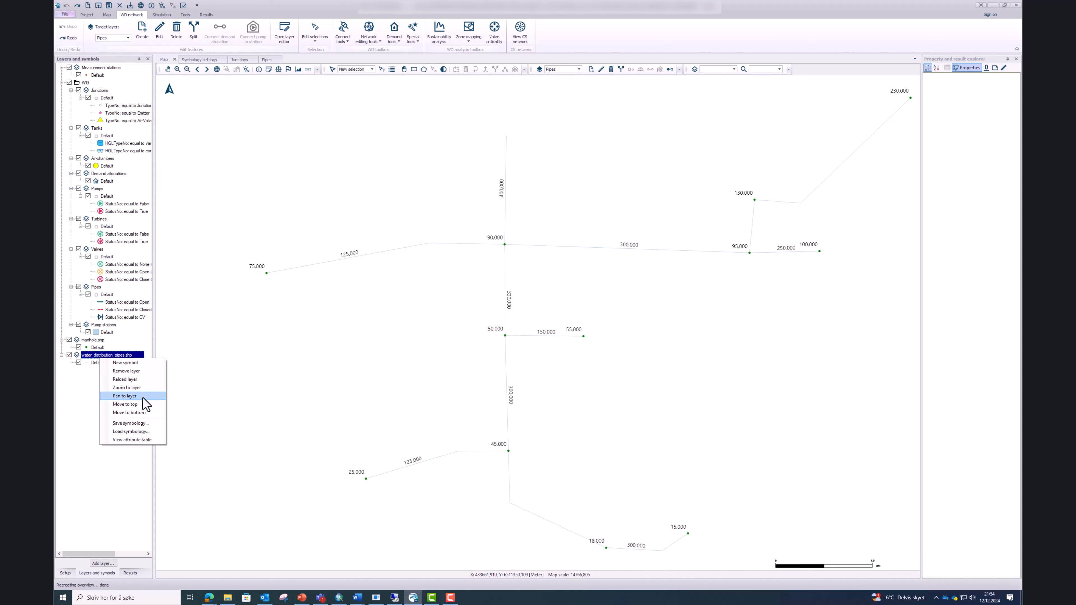
pyautogui.click(139, 371)
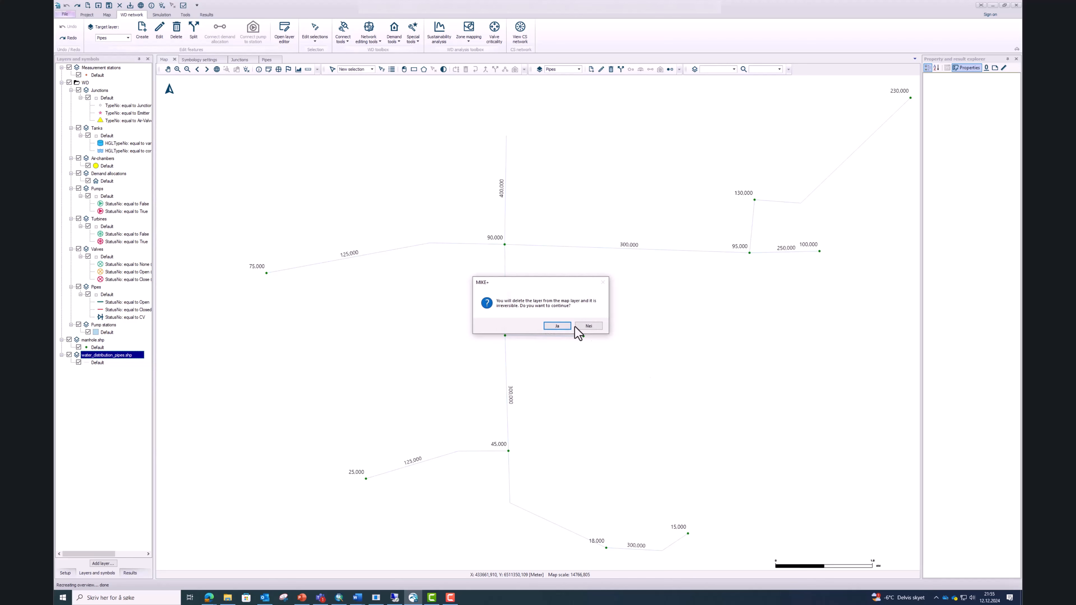
pyautogui.click(562, 327)
pyautogui.rightClick(91, 342)
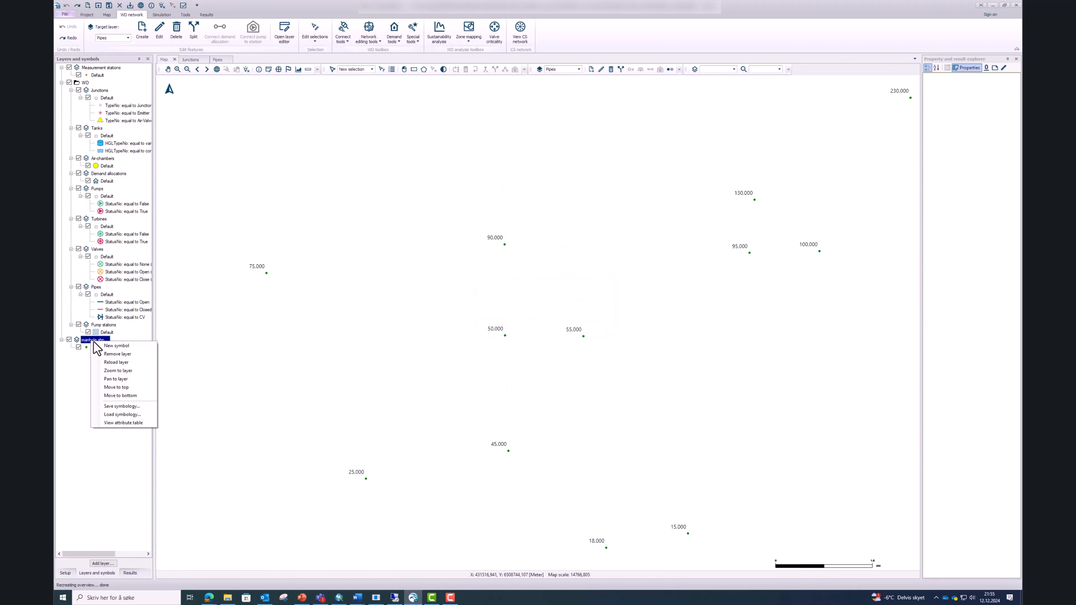
pyautogui.click(124, 356)
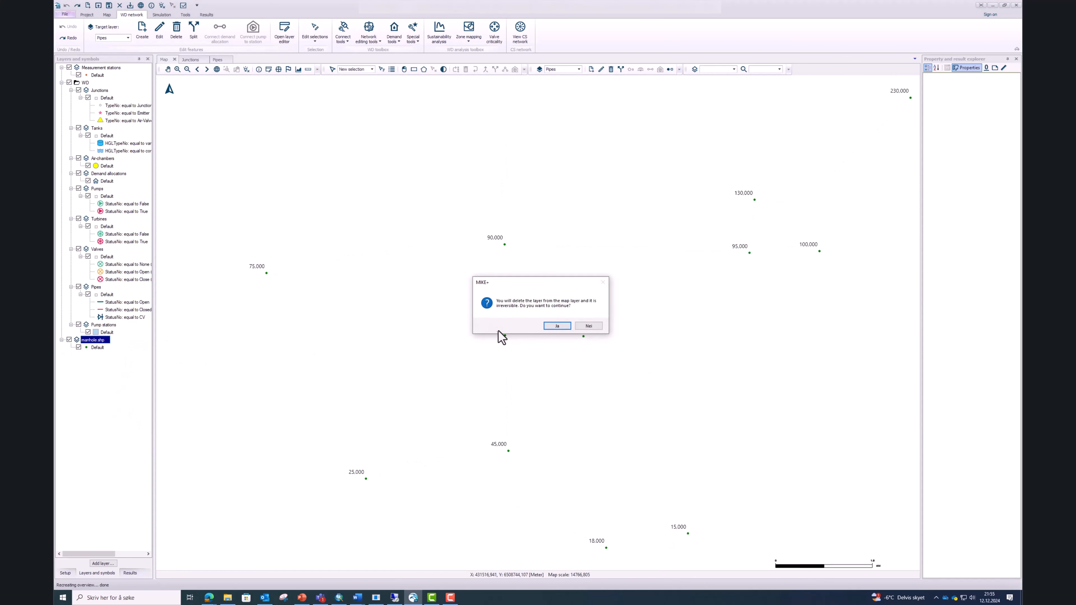
pyautogui.click(568, 328)
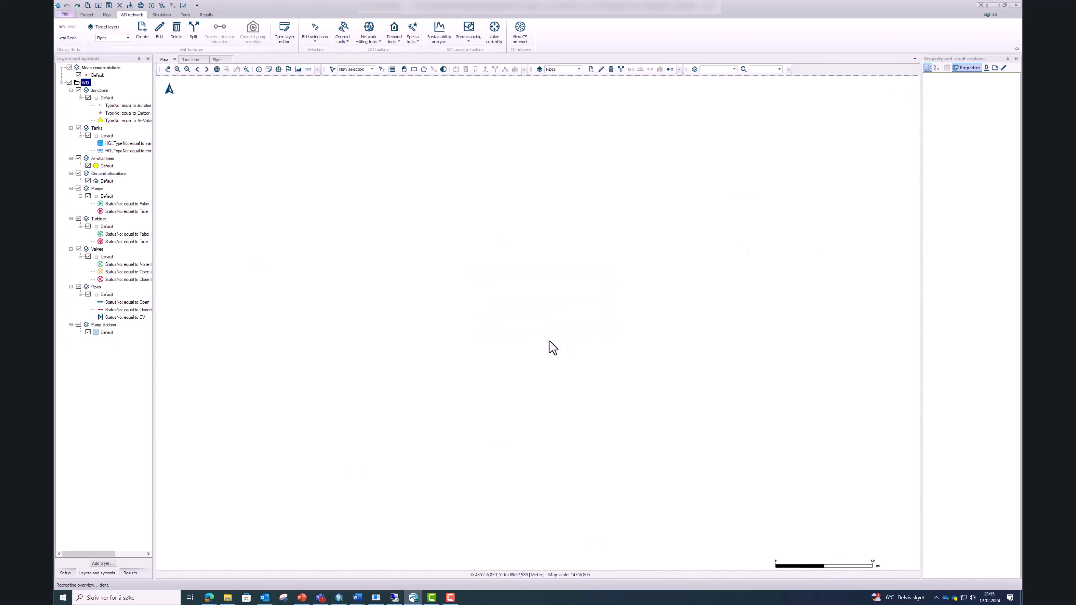
# Open the import and export tool and add a job named Manholes
pyautogui.click(186, 15)
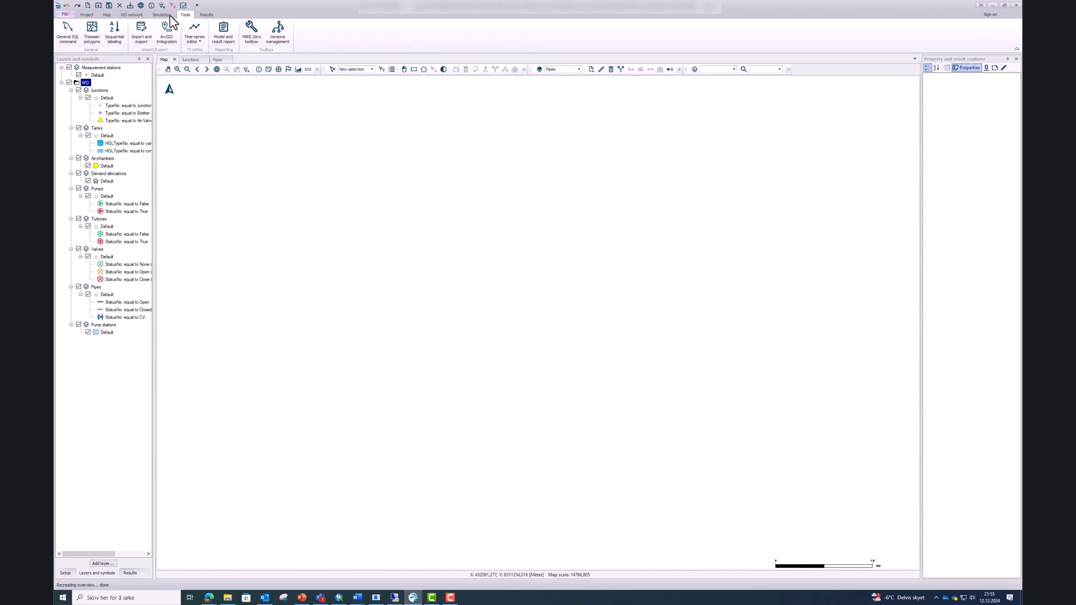
pyautogui.click(141, 36)
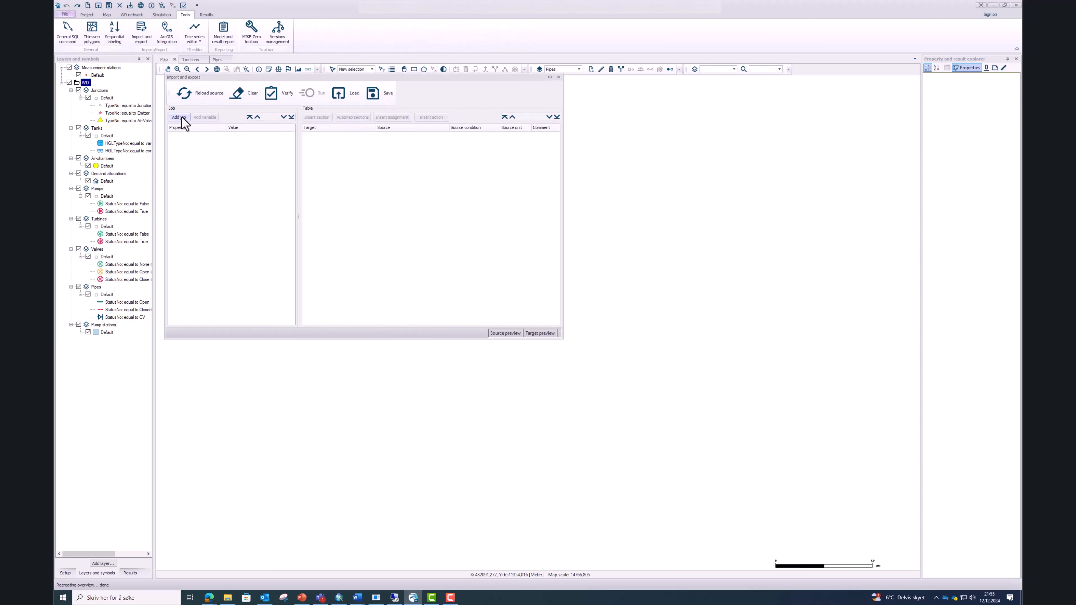
pyautogui.click(182, 117)
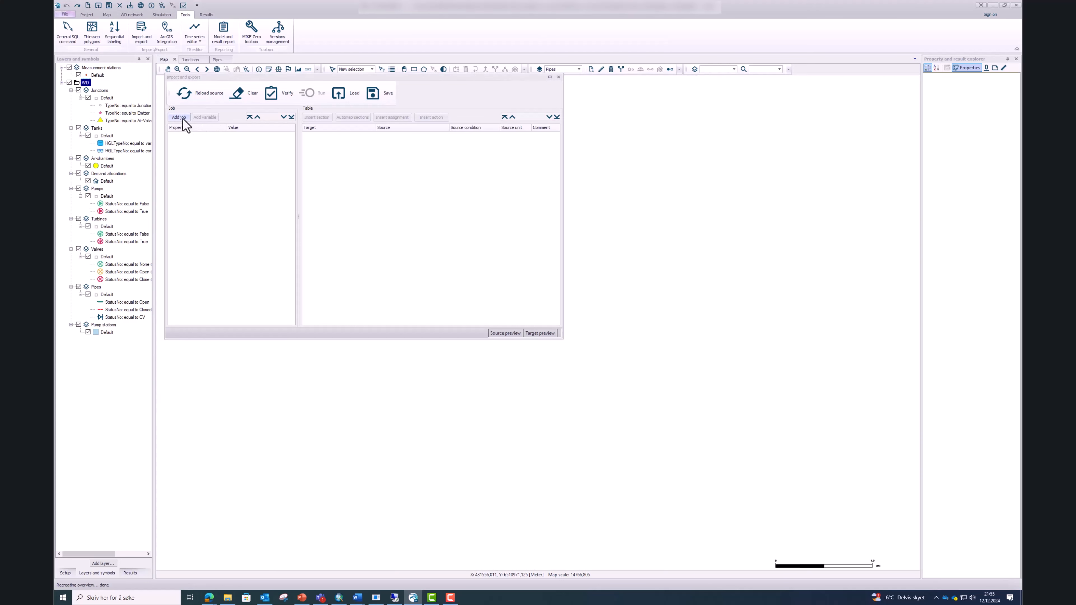
pyautogui.click(242, 135)
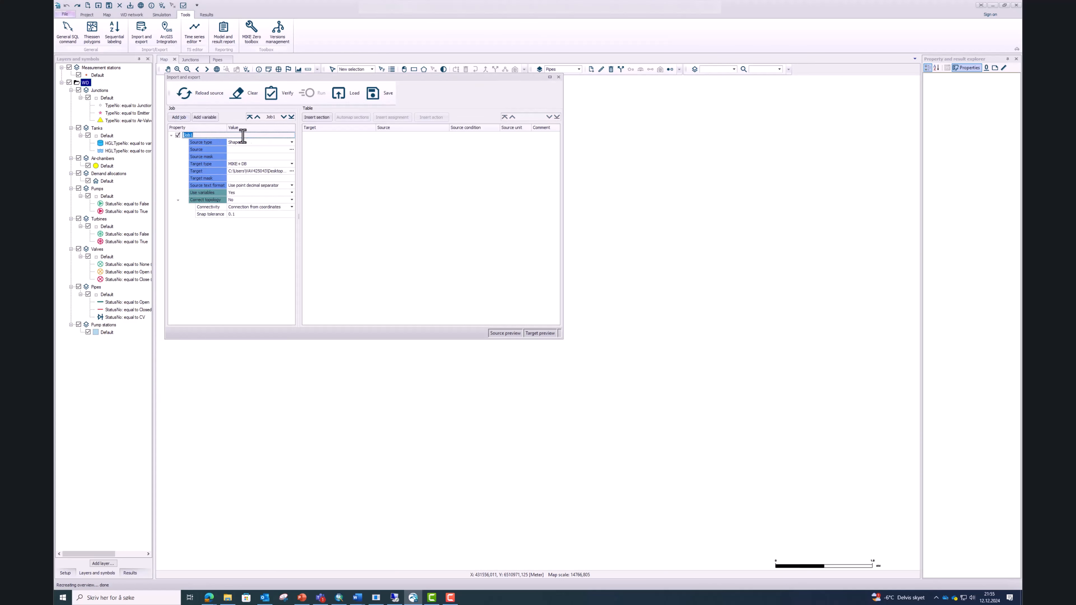
pyautogui.write('Manholes')
pyautogui.press('Return')
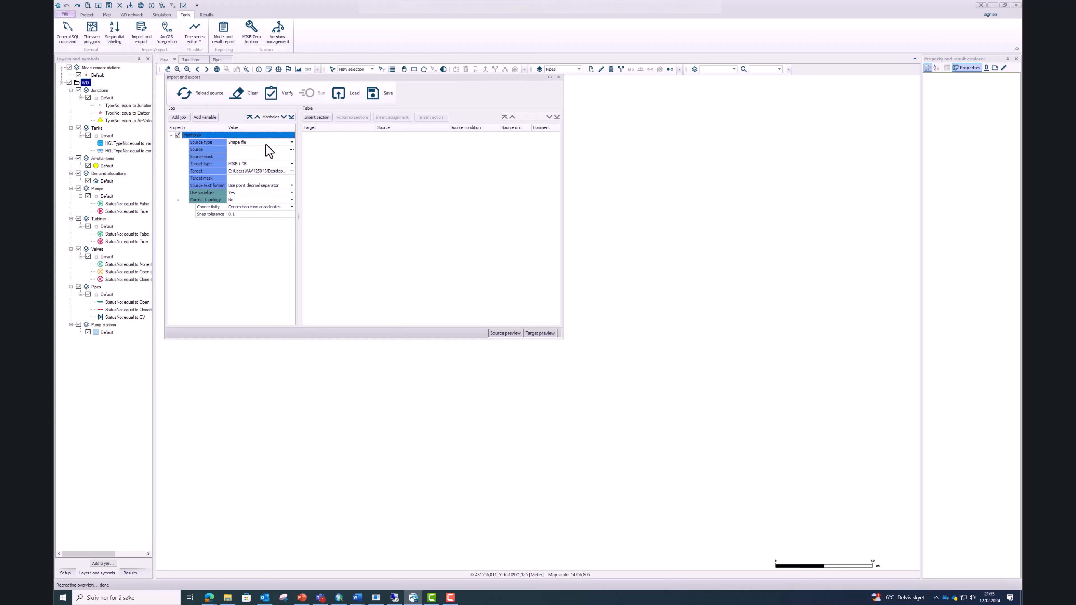
# Set the source of the Manholes job to the manhole shapefile in the GIS_data folder
pyautogui.click(291, 150)
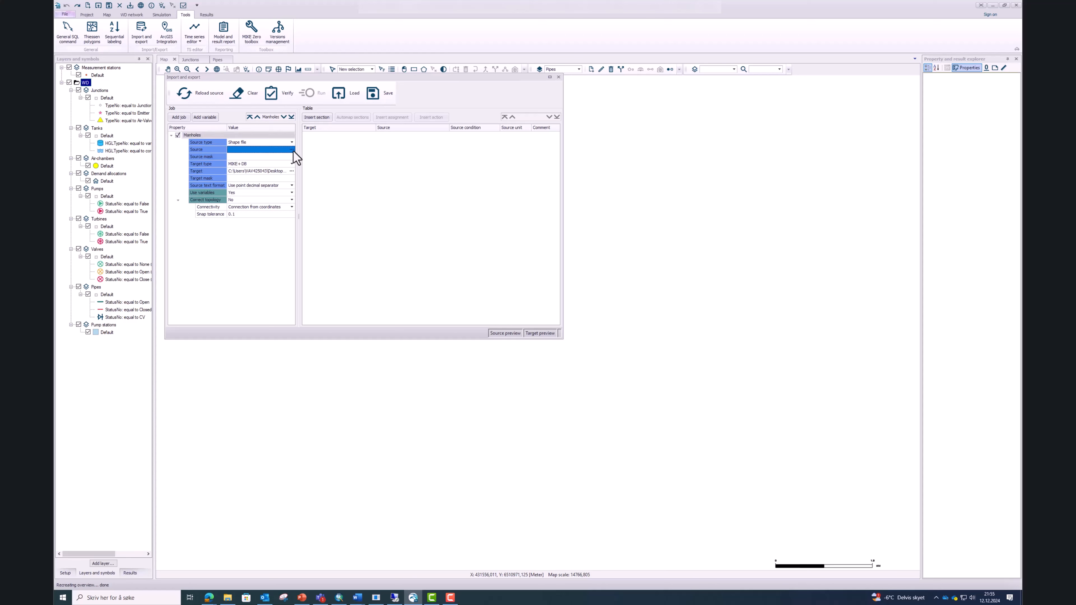
pyautogui.click(292, 150)
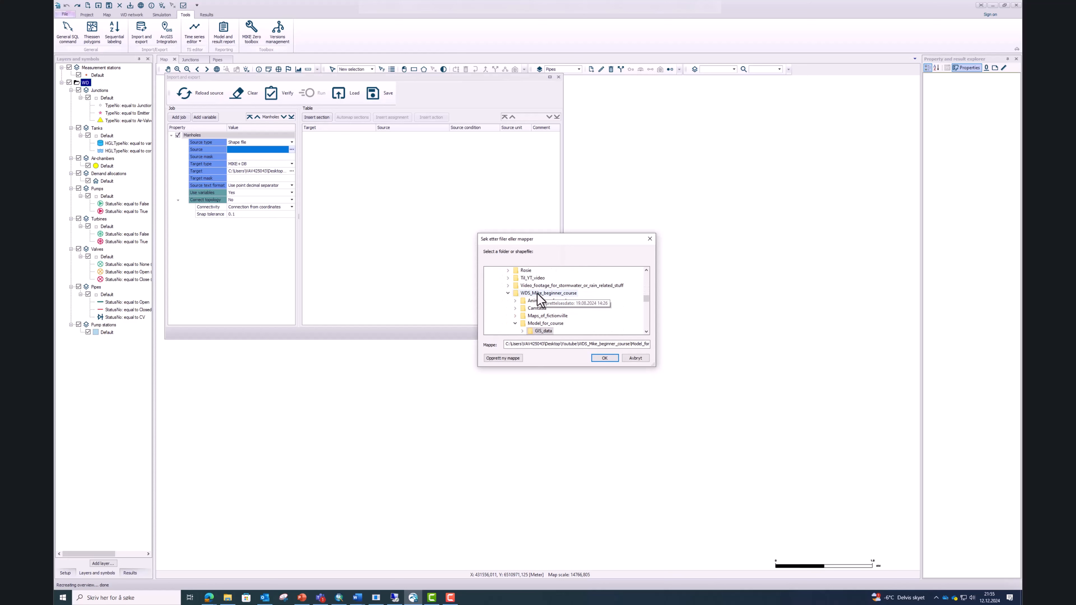
pyautogui.doubleClick(543, 331)
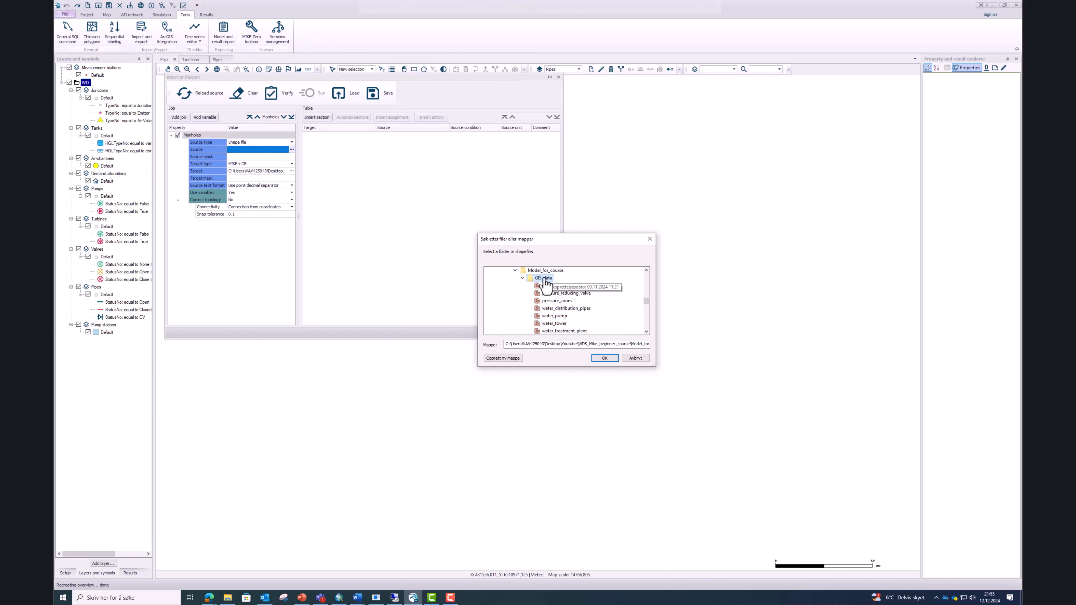
pyautogui.click(560, 284)
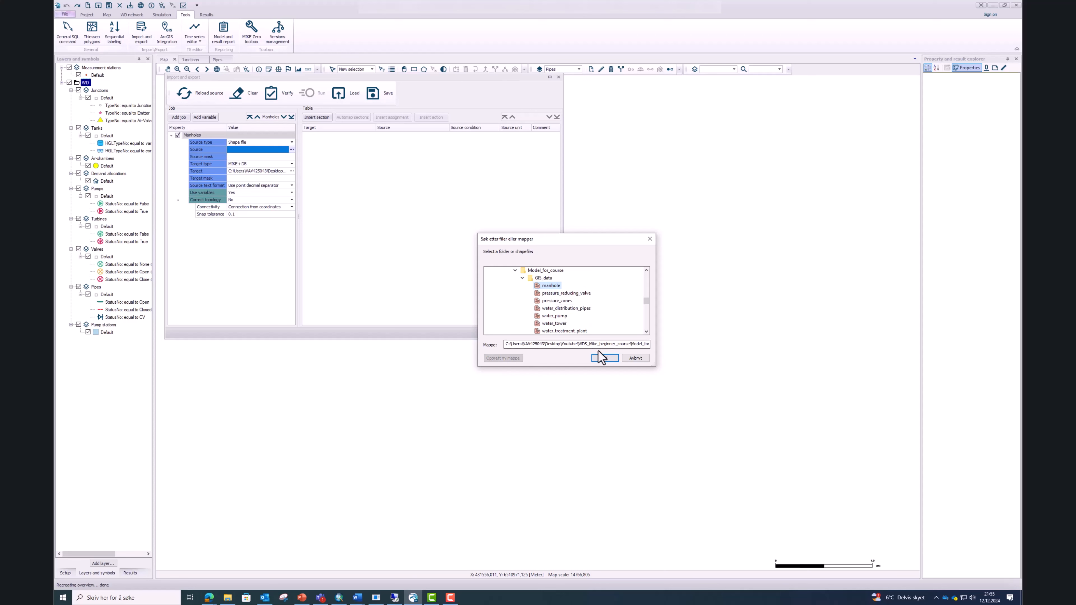
pyautogui.click(604, 358)
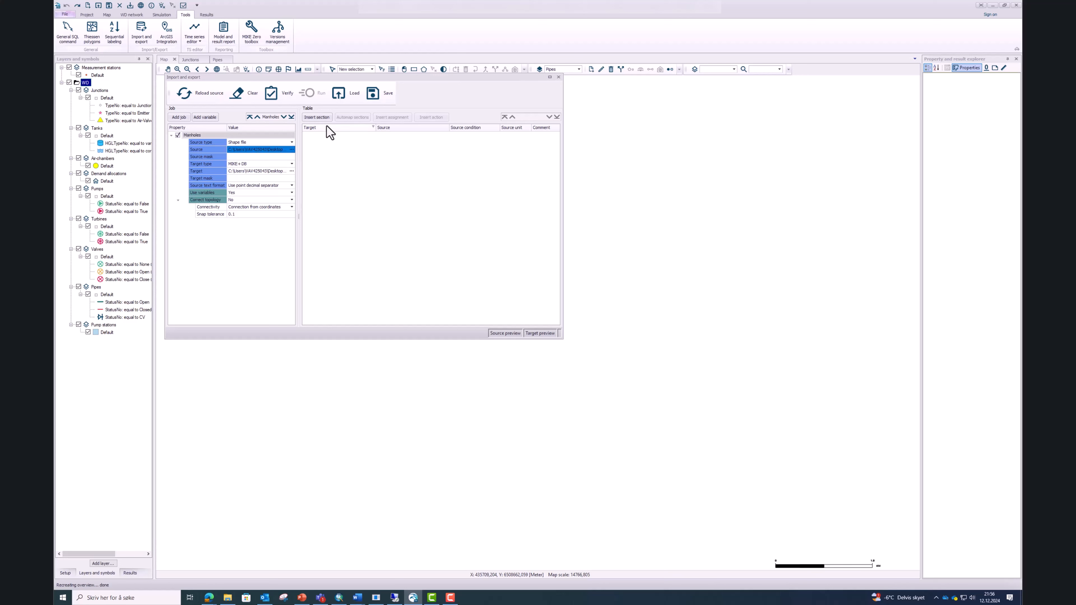
# Insert a section named Manholes into the job and set its source to manhole
pyautogui.click(317, 117)
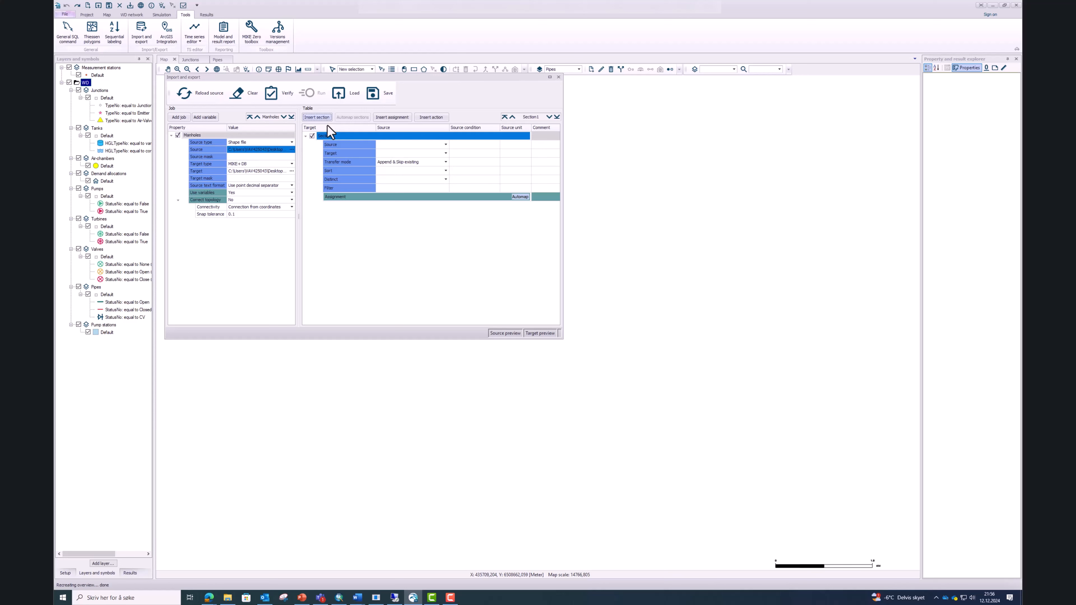
pyautogui.click(341, 136)
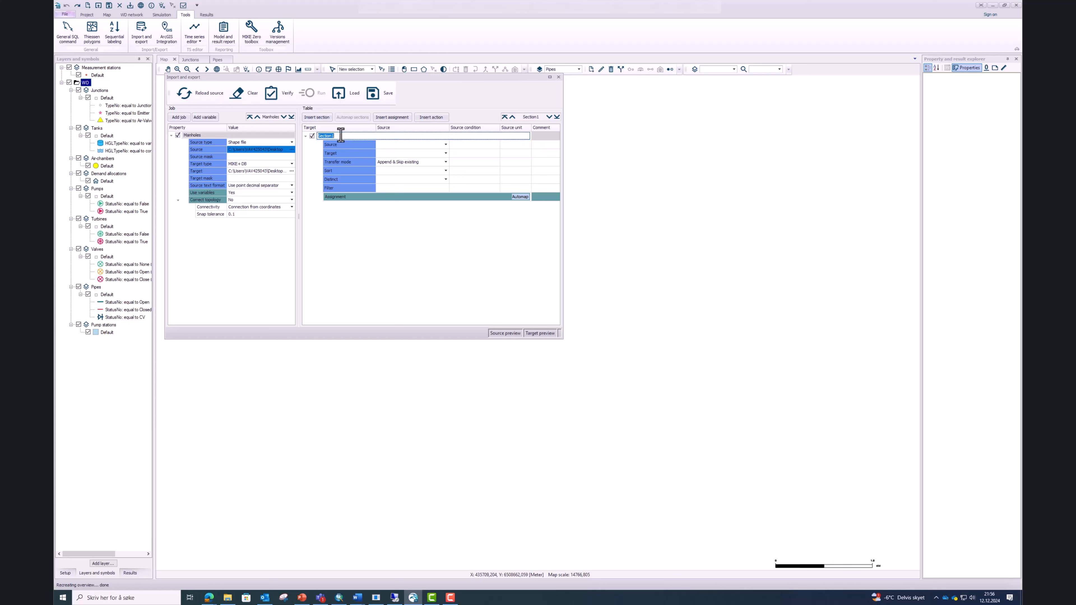
pyautogui.write('Manholes')
pyautogui.press('Return')
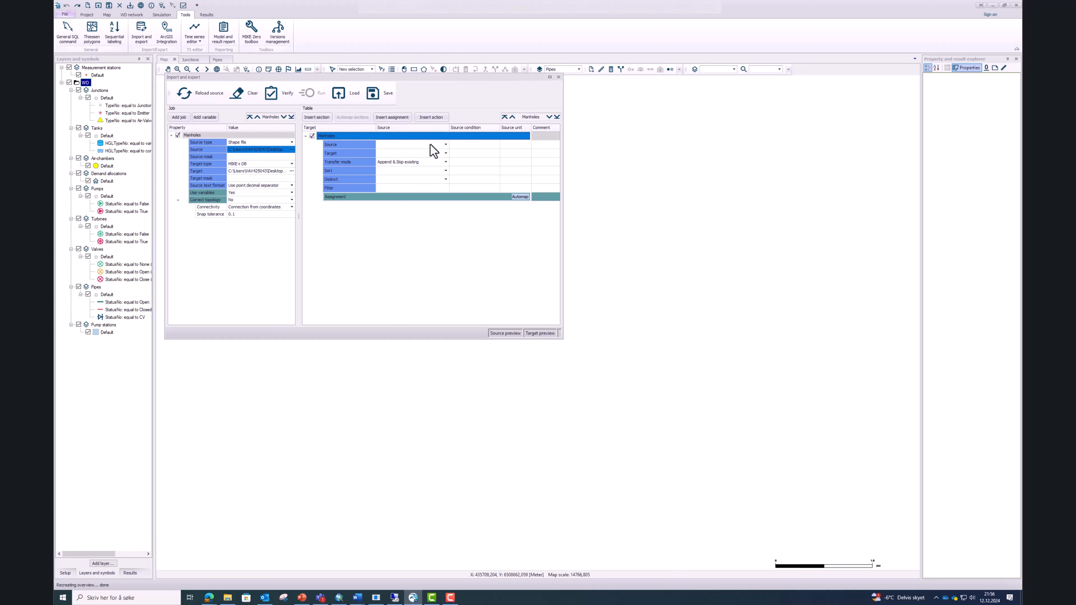
pyautogui.click(446, 145)
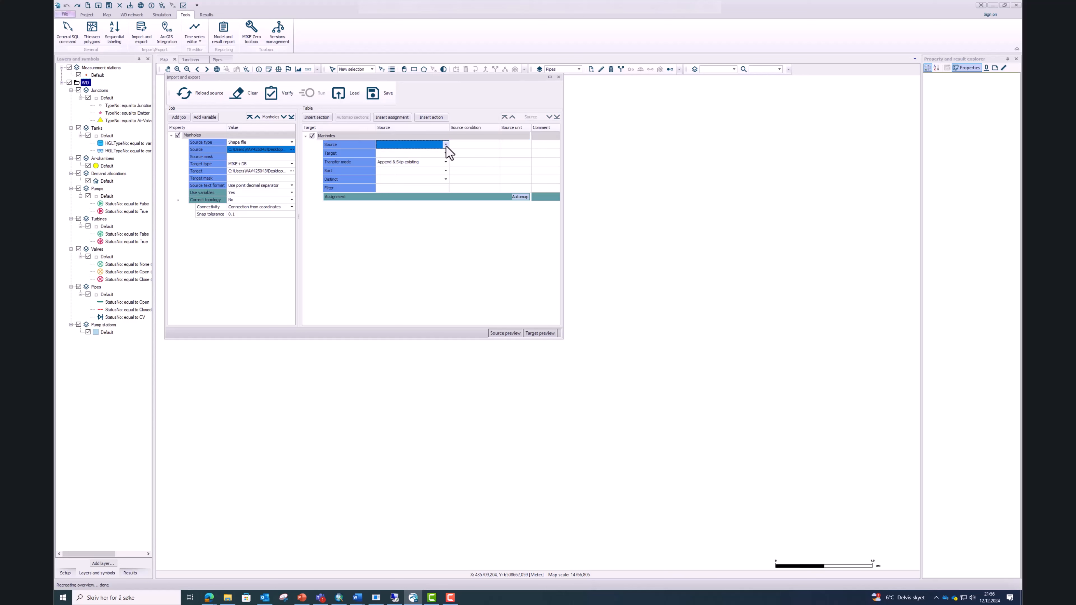
pyautogui.click(445, 145)
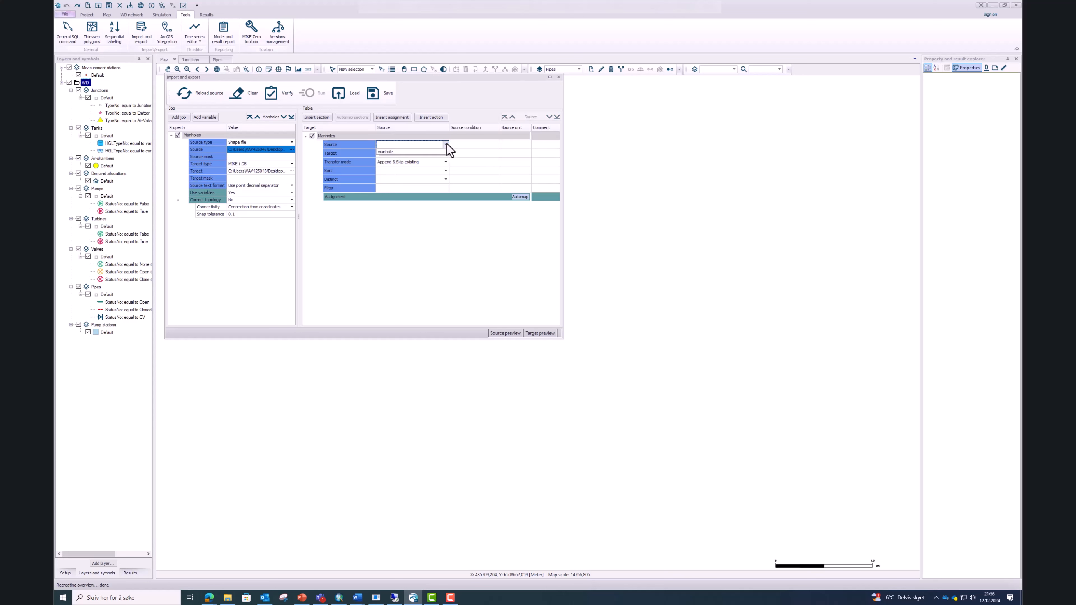
pyautogui.click(397, 152)
# Set the target of the Manholes section to the mw_Junction table
pyautogui.click(446, 154)
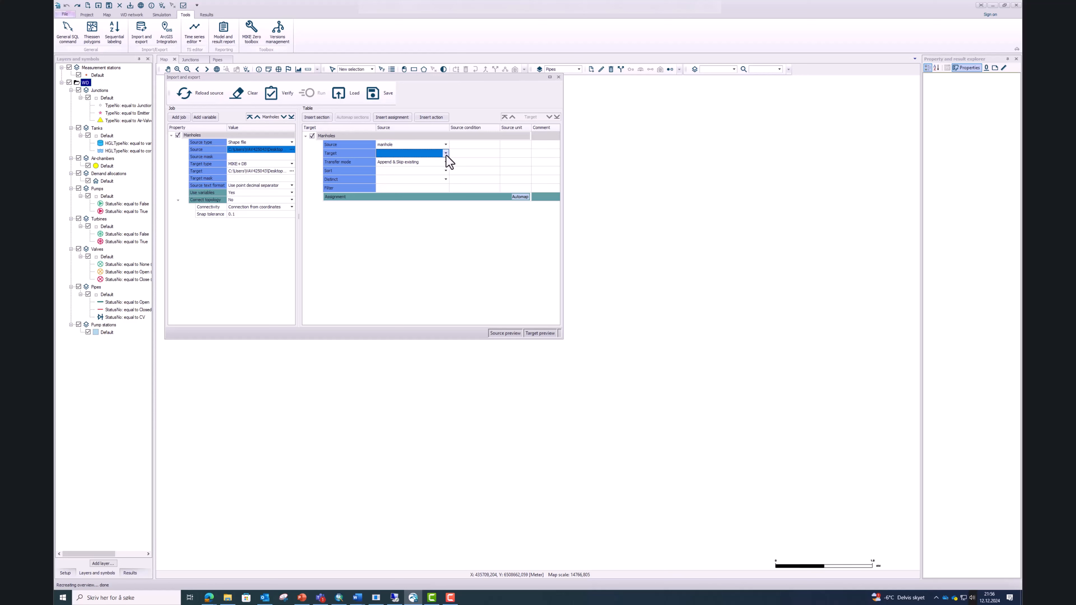
pyautogui.click(446, 155)
pyautogui.scroll(-10, 449, 169)
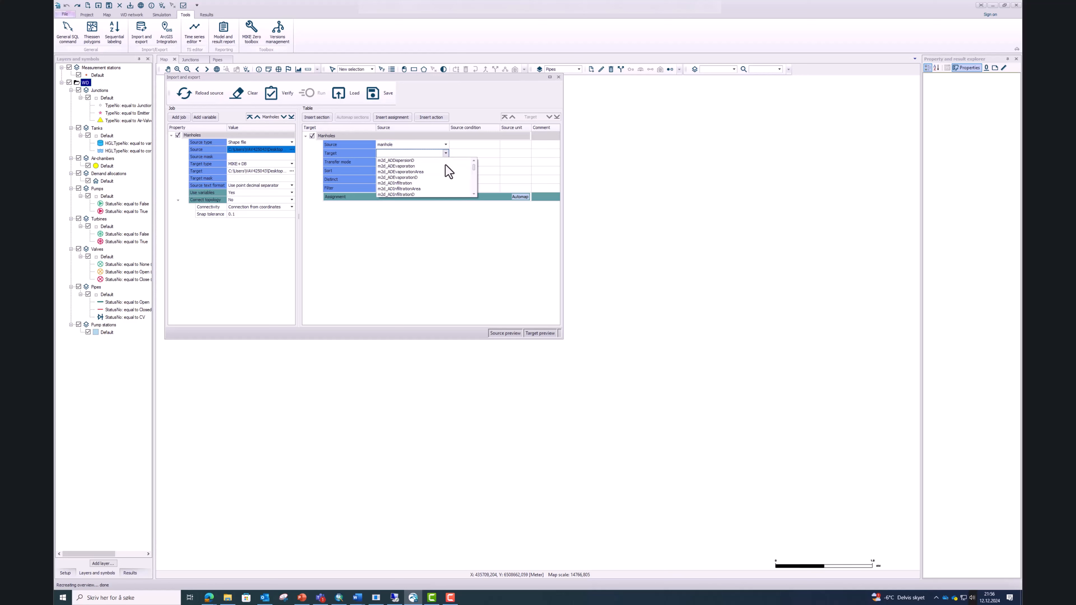
pyautogui.scroll(-10, 452, 174)
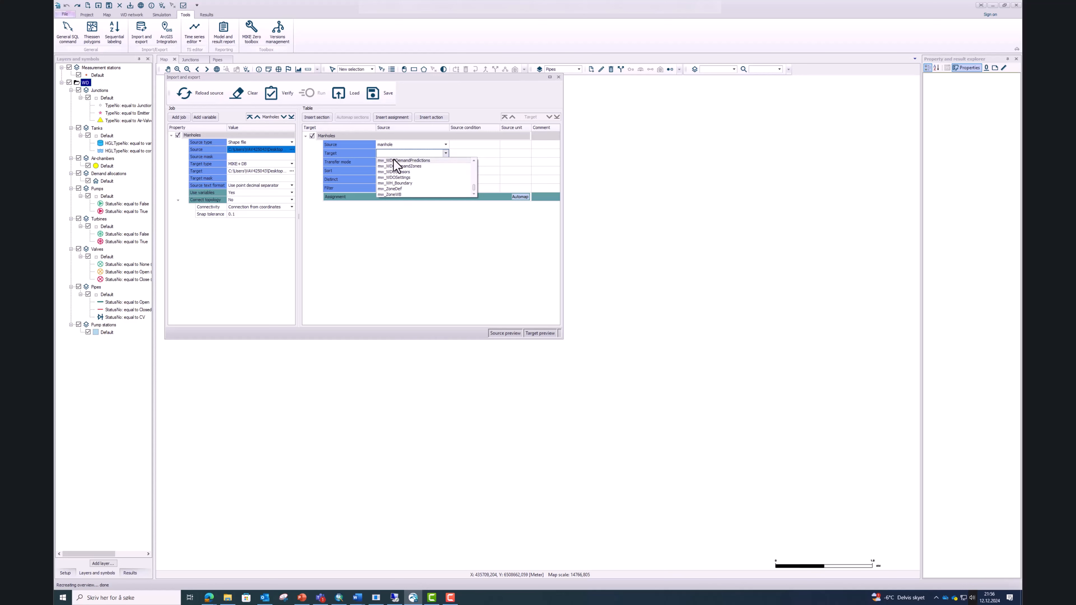
pyautogui.scroll(1, 410, 169)
pyautogui.scroll(1, 412, 177)
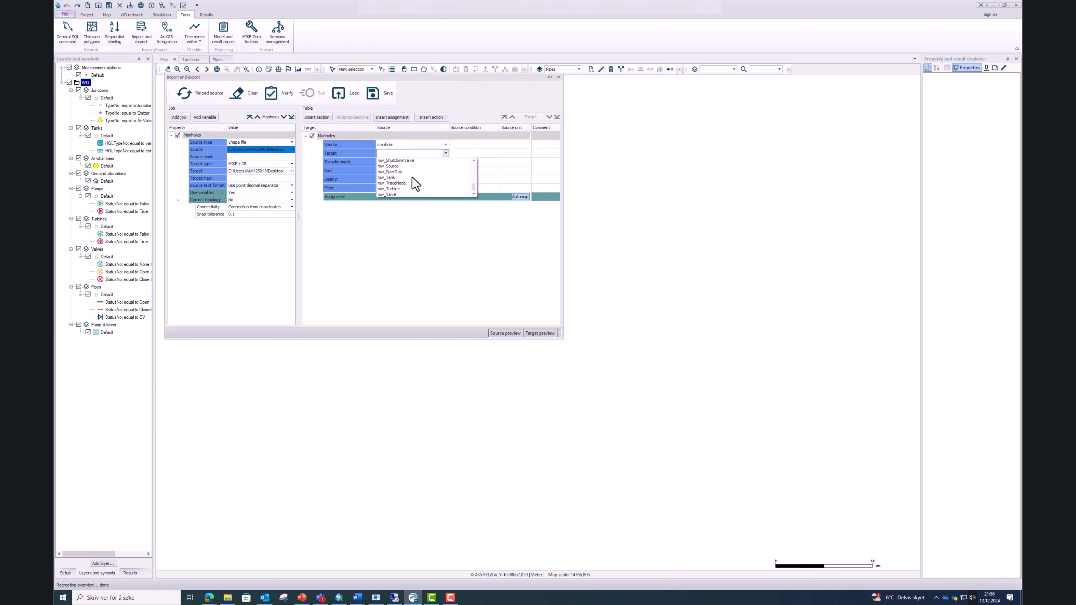
pyautogui.scroll(3, 412, 177)
pyautogui.scroll(4, 414, 177)
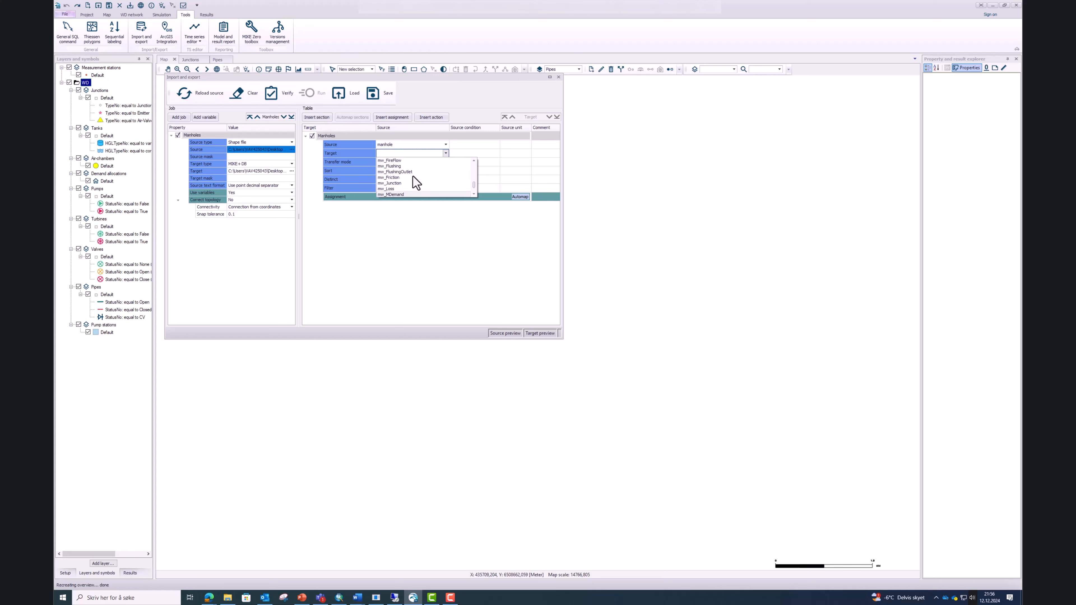
pyautogui.click(396, 183)
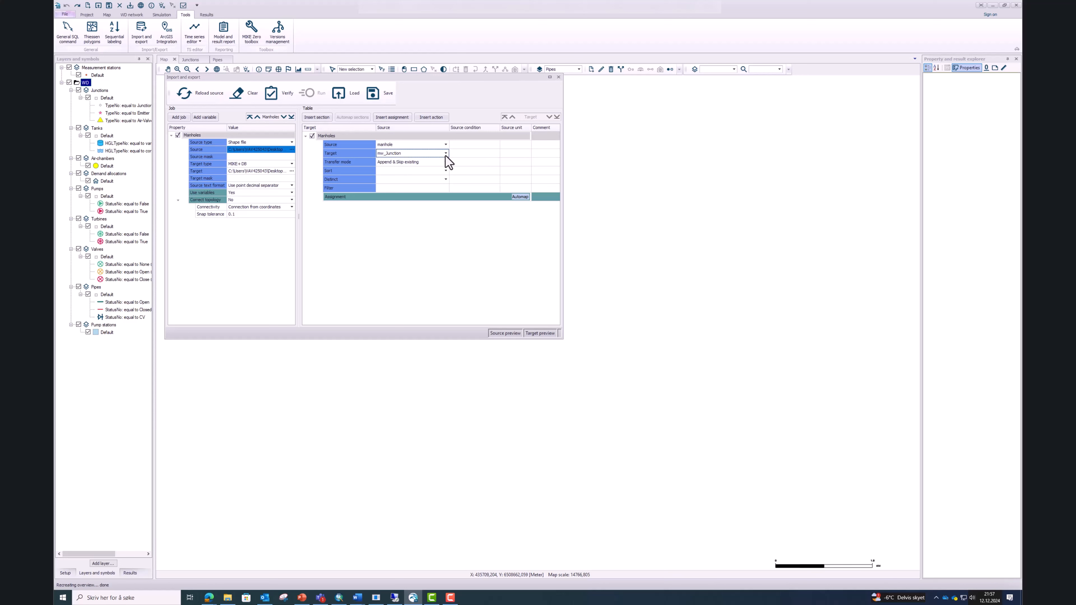
# Automap the assignments of the Manholes section and map the elevation source field to the Elev target
pyautogui.click(521, 197)
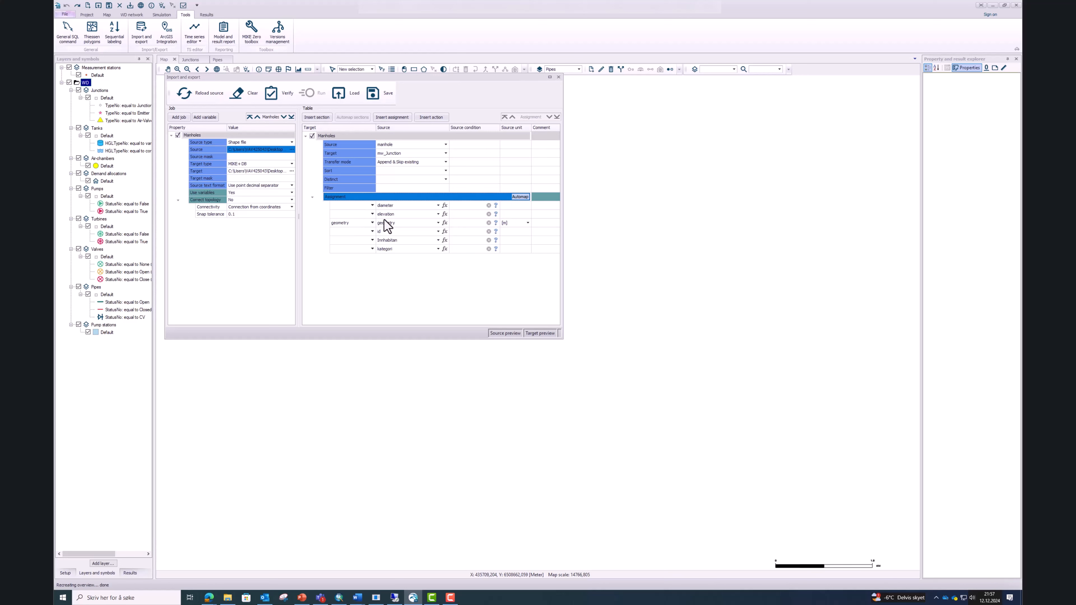
pyautogui.click(372, 214)
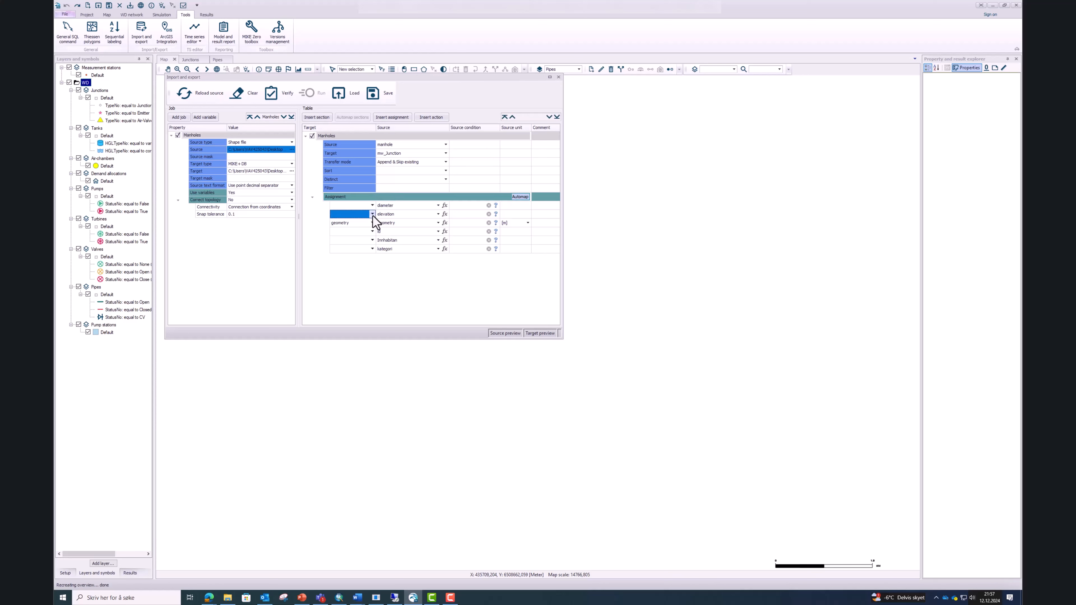
pyautogui.click(373, 214)
pyautogui.click(372, 215)
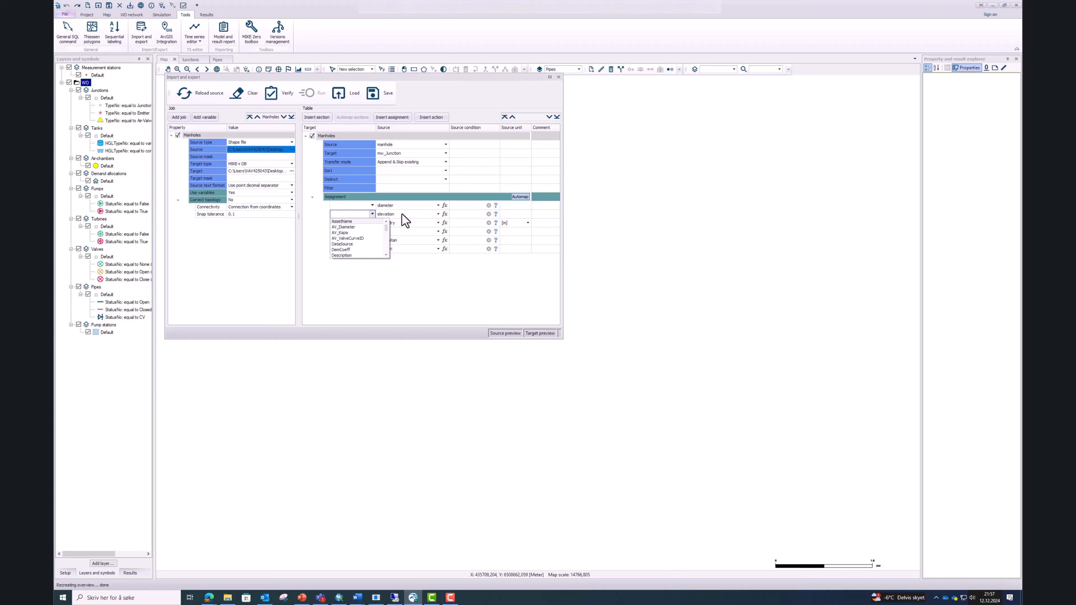
pyautogui.click(390, 213)
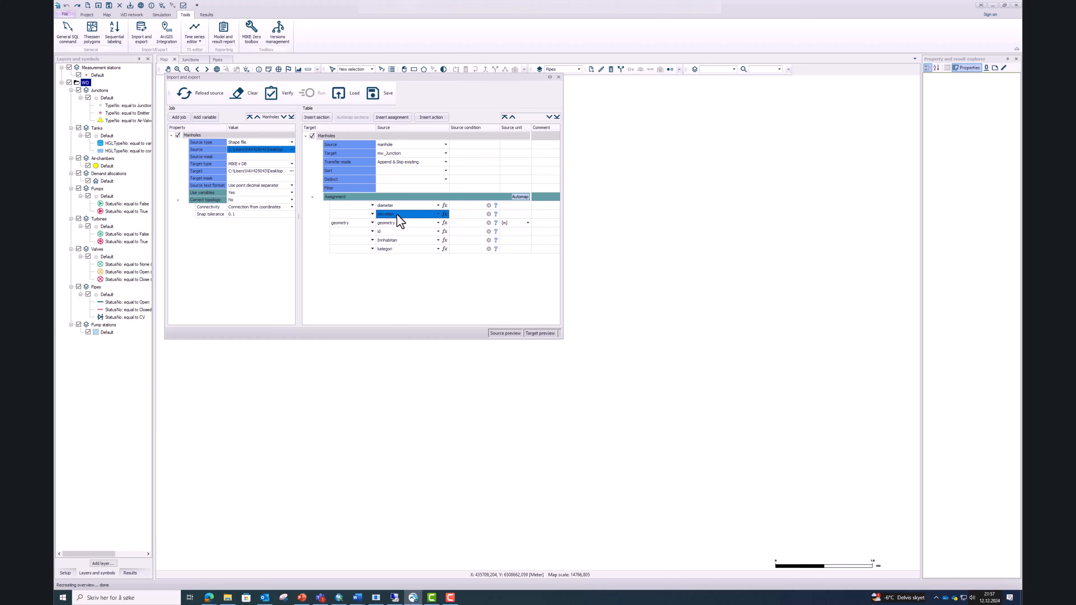
pyautogui.click(372, 214)
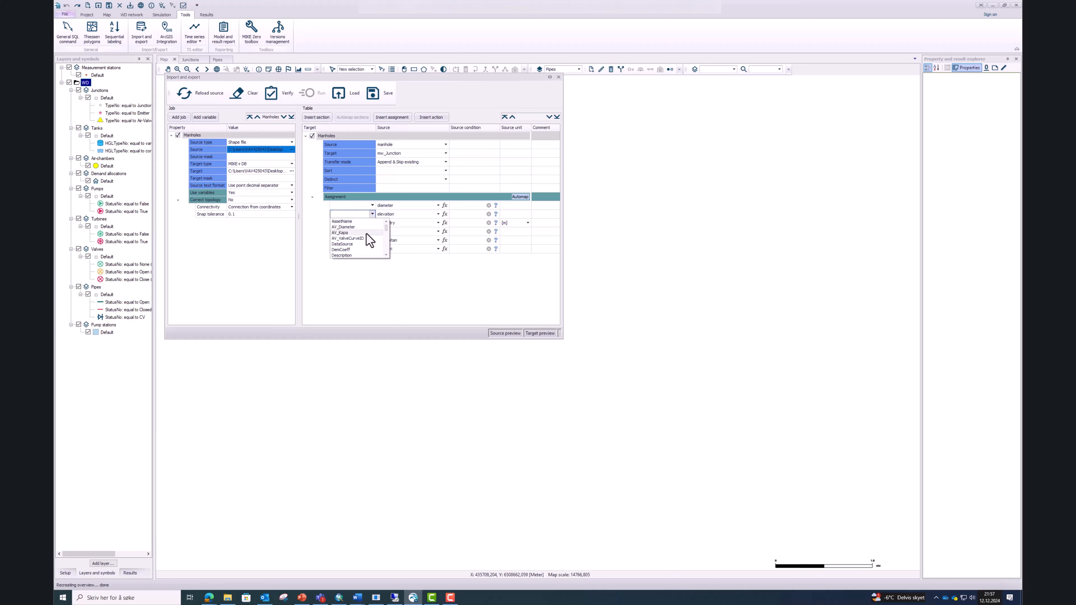
pyautogui.scroll(-10, 367, 234)
pyautogui.scroll(1, 370, 241)
pyautogui.scroll(2, 367, 234)
pyautogui.click(346, 233)
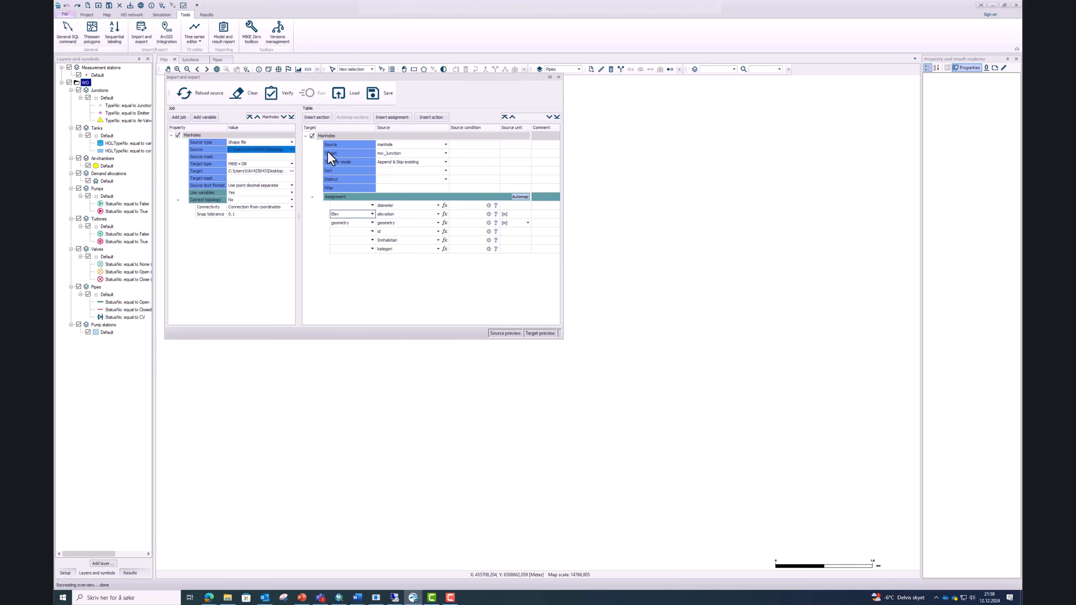
# Verify the Manholes job, read through its error log and close the log
pyautogui.click(283, 101)
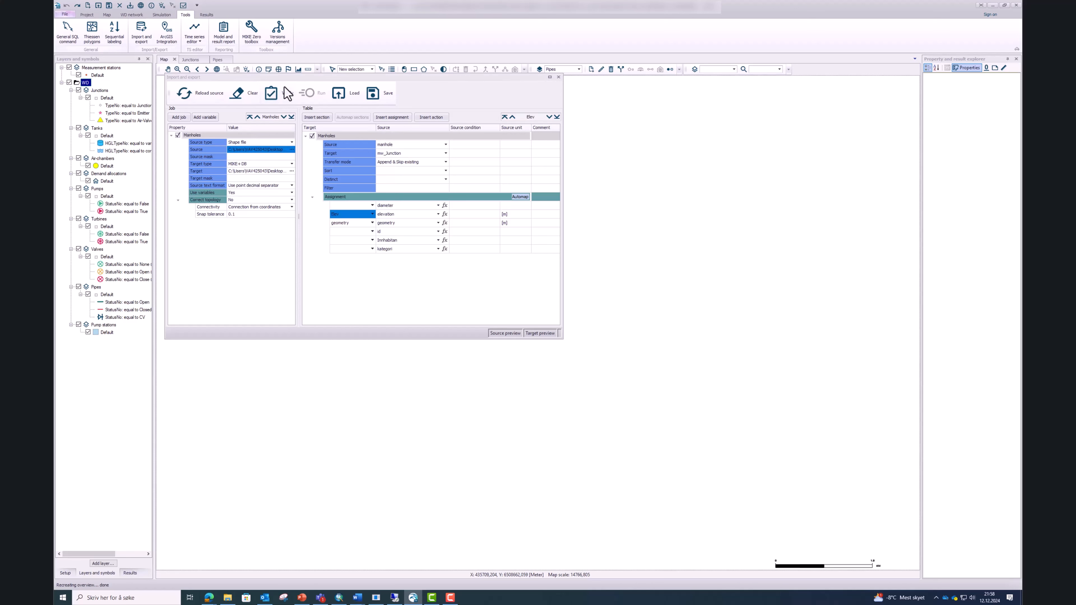
pyautogui.click(272, 100)
pyautogui.click(551, 333)
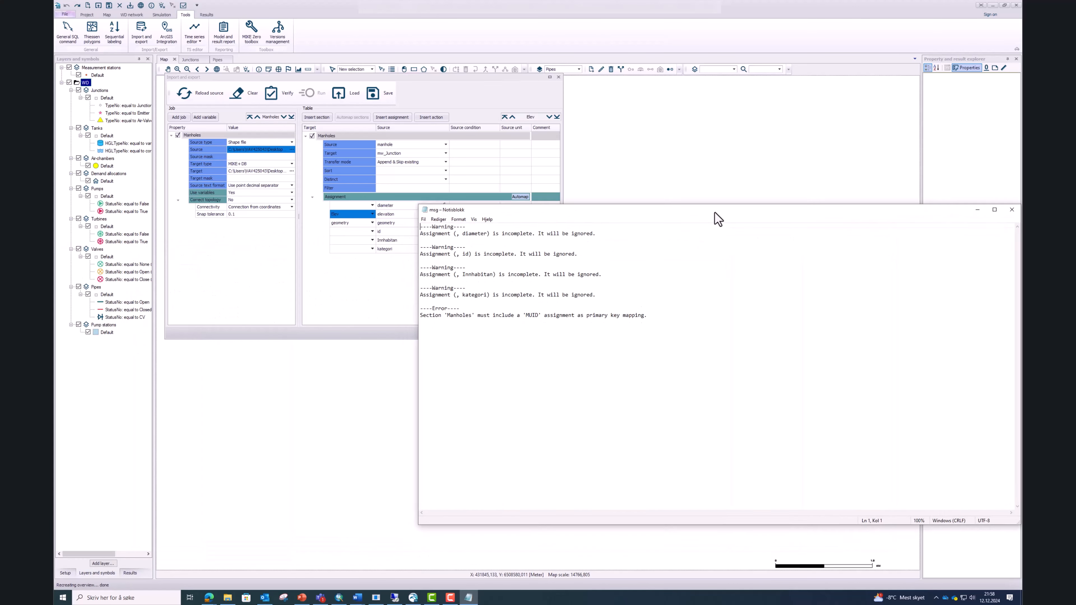
pyautogui.moveTo(715, 212); pyautogui.dragTo(649, 171)
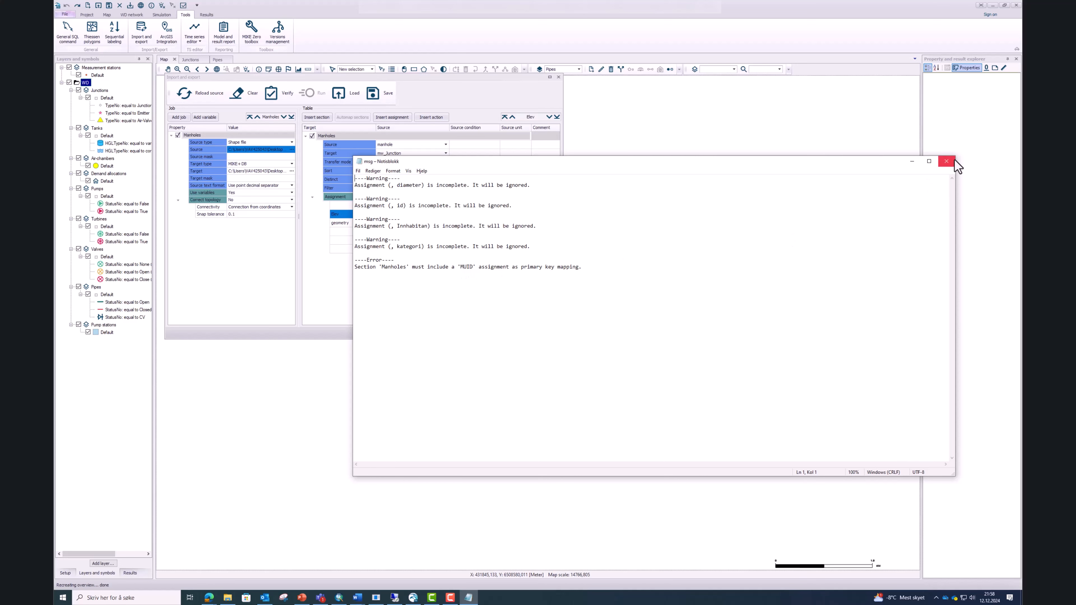
pyautogui.click(946, 161)
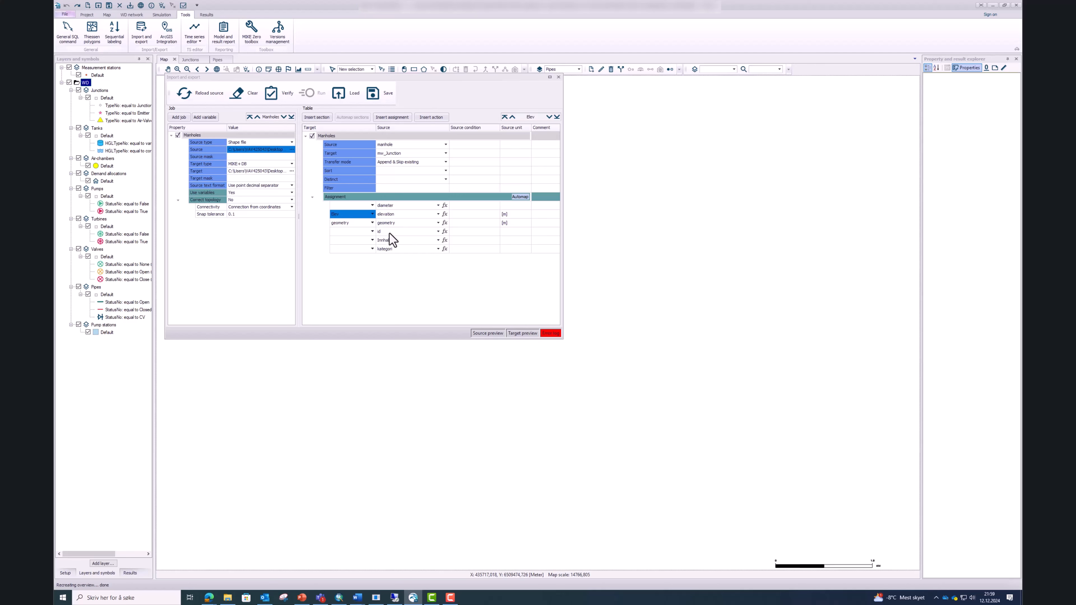
# Map the id source field to the MUID target in the Manholes assignments
pyautogui.click(371, 231)
pyautogui.click(371, 231)
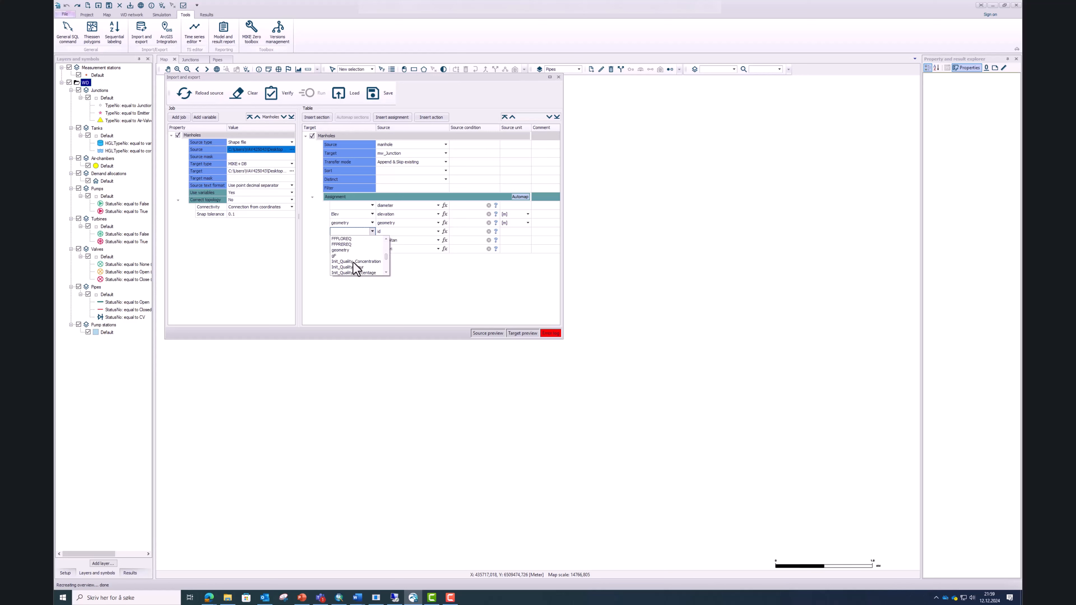
pyautogui.scroll(-3, 352, 261)
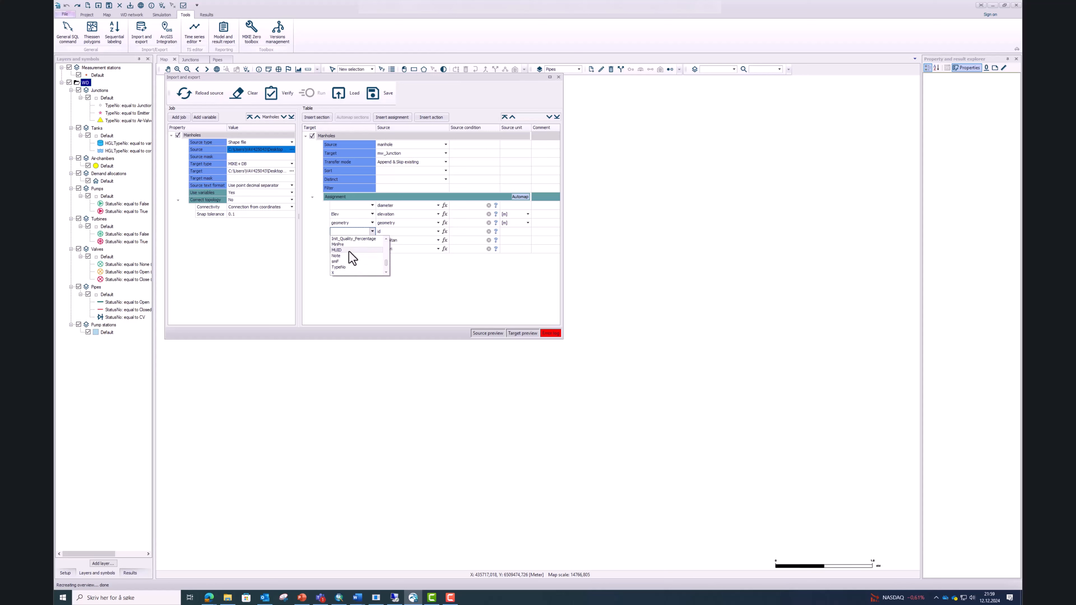
pyautogui.click(352, 250)
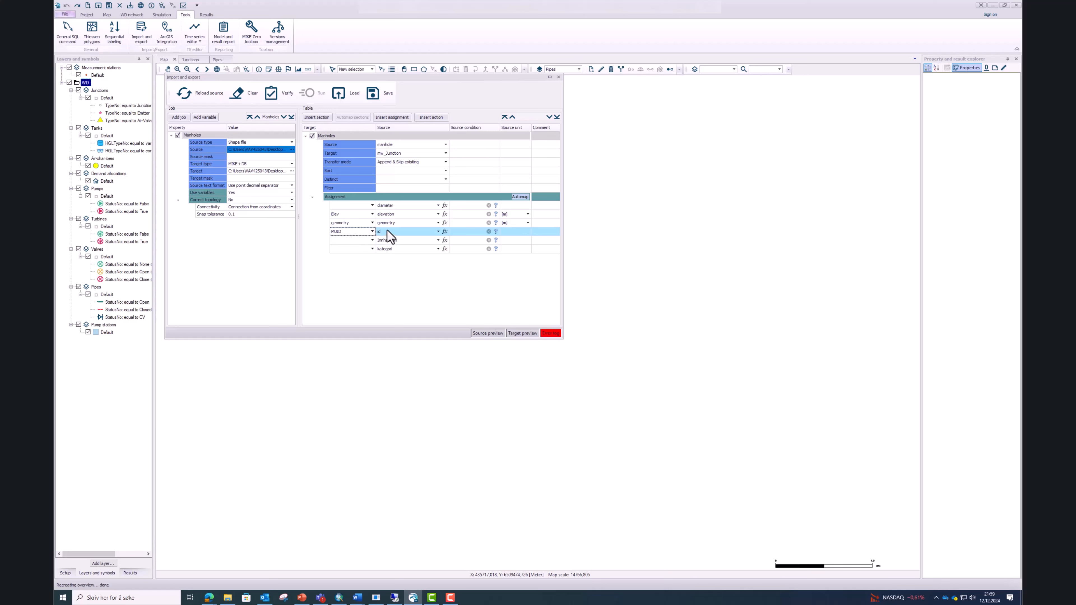
# Verify the Manholes job again, checking its warning log, and run it to import the manholes as junctions
pyautogui.click(278, 102)
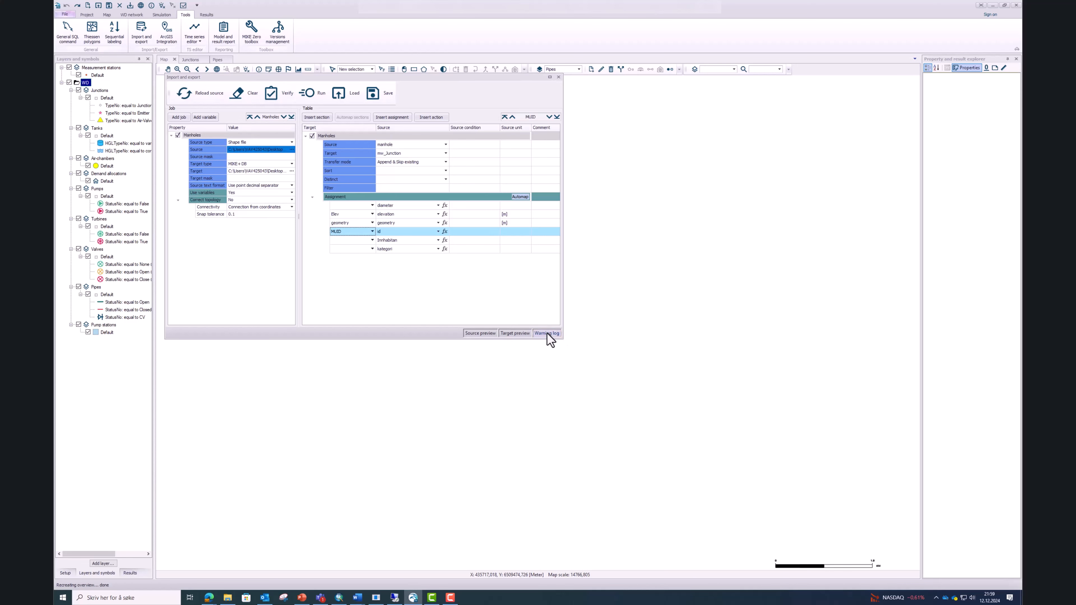
pyautogui.click(546, 333)
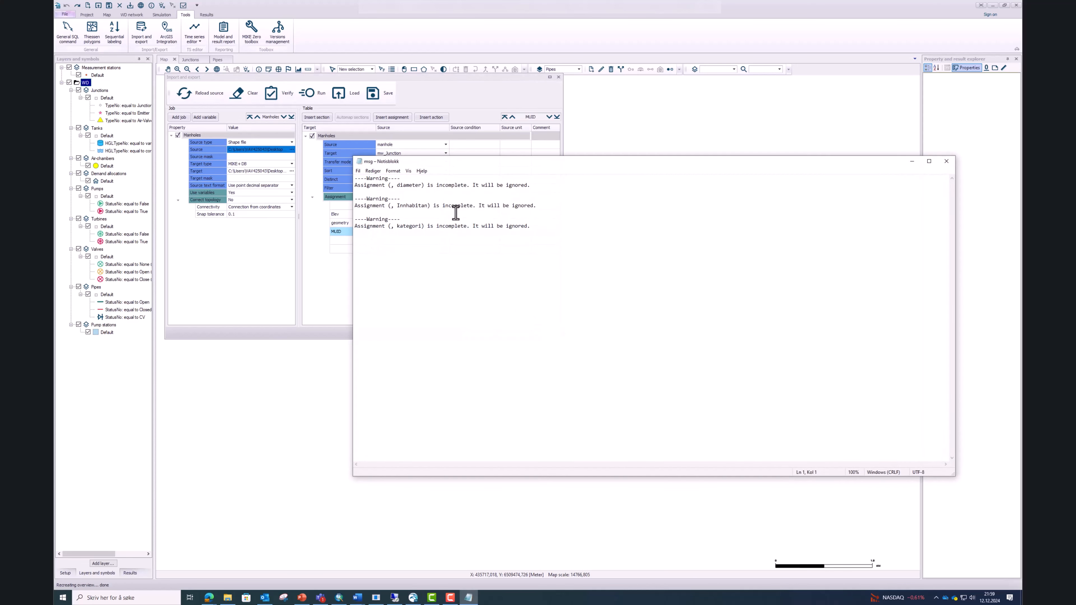
pyautogui.click(947, 161)
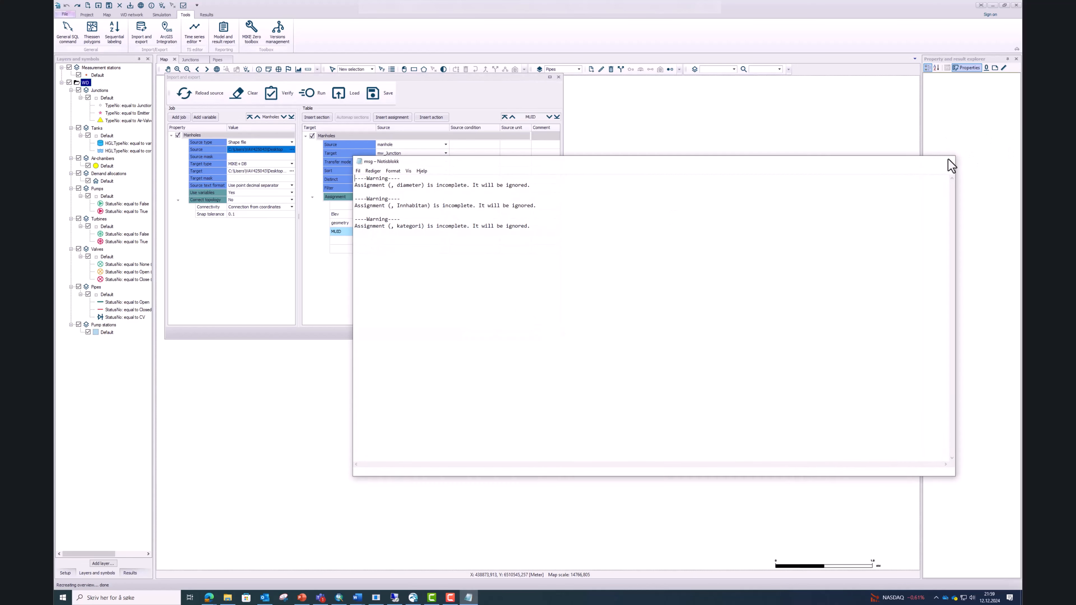
pyautogui.click(314, 93)
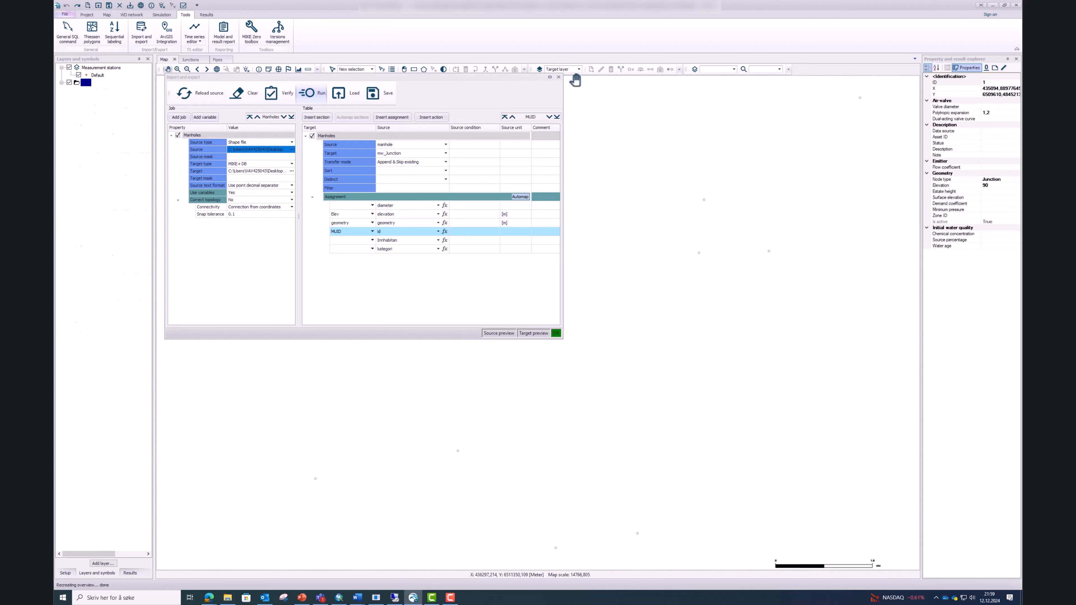
pyautogui.click(558, 77)
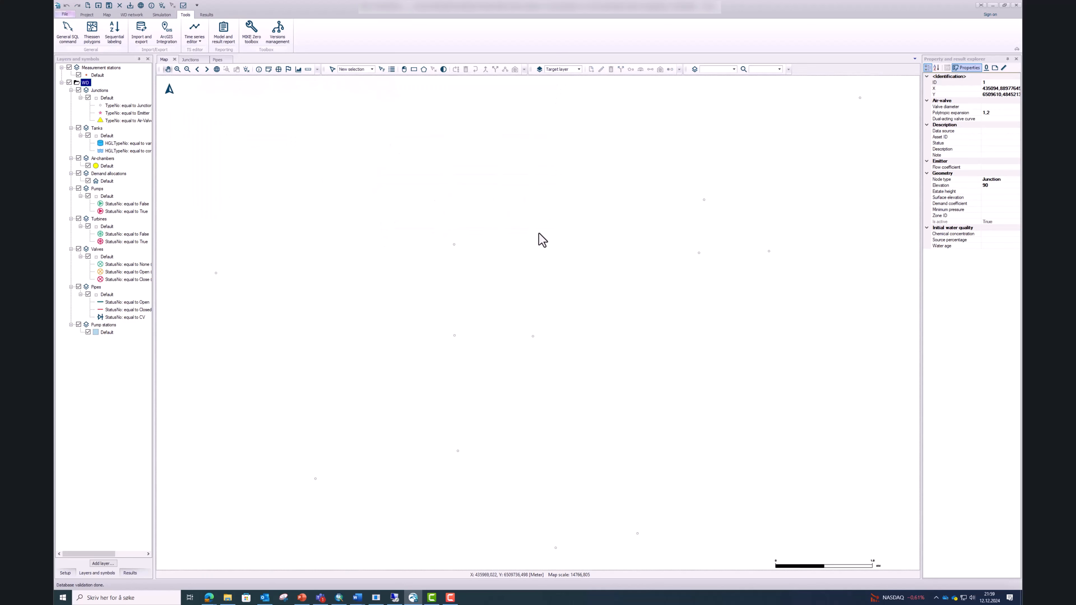
# Identify one of the imported junctions on the map and review the elevations in the Junctions table
pyautogui.click(455, 248)
pyautogui.click(259, 69)
pyautogui.click(72, 573)
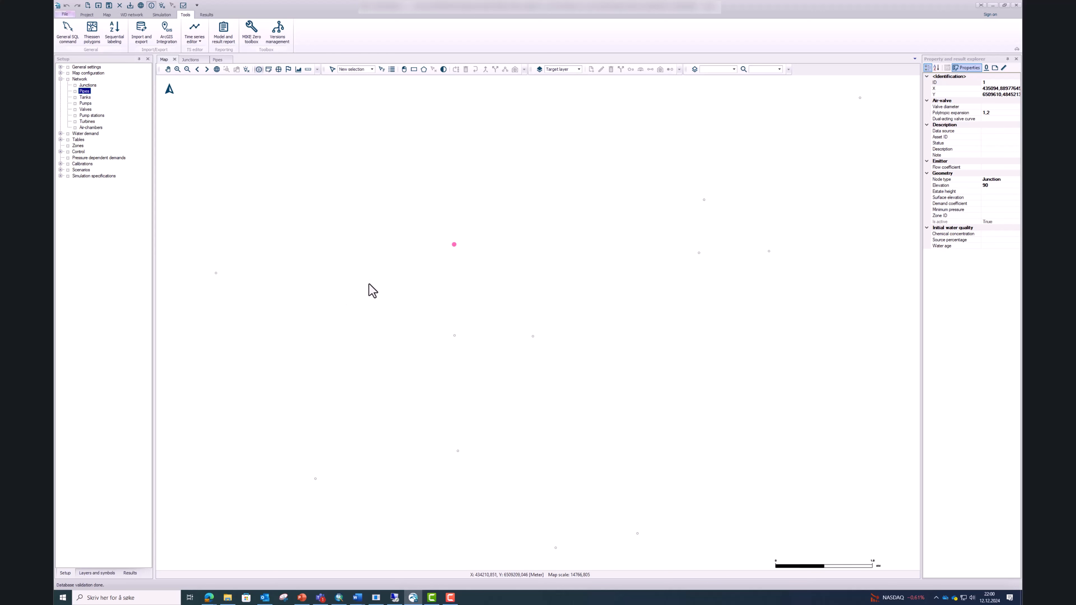
pyautogui.click(87, 85)
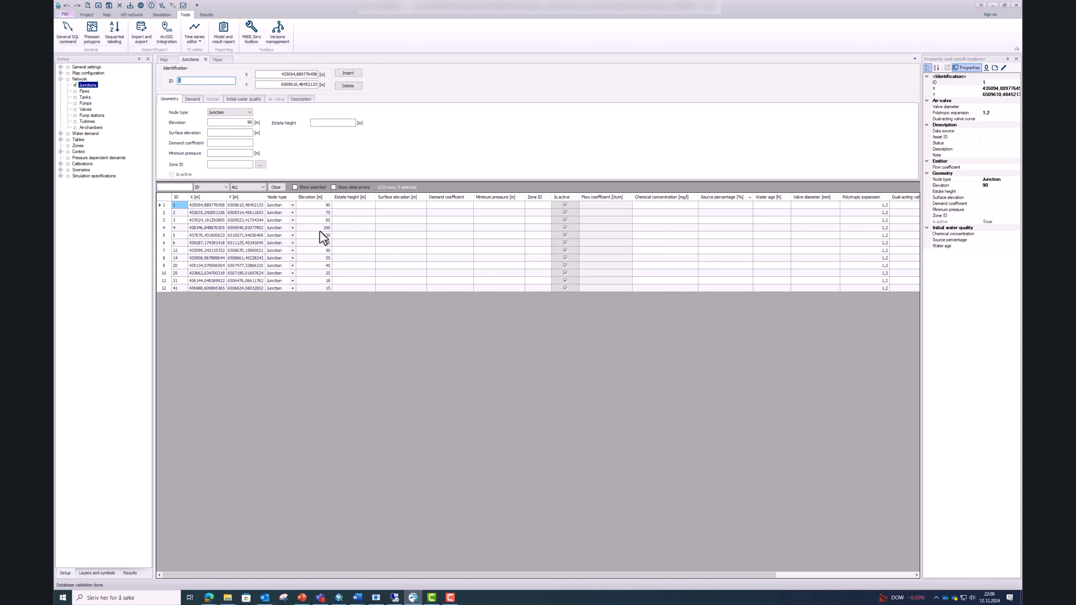
pyautogui.click(164, 59)
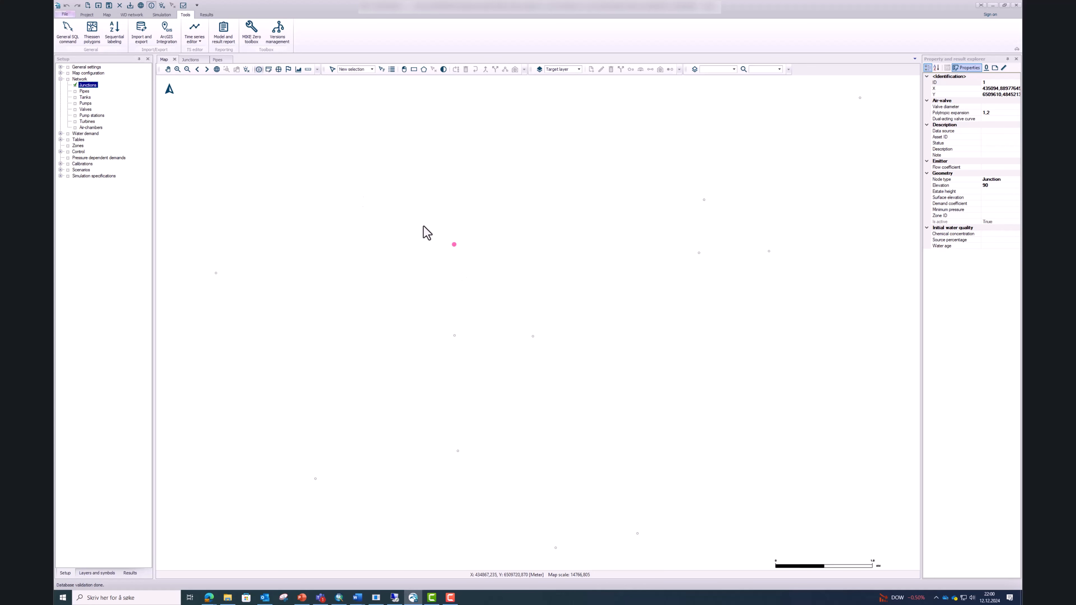
# Check the Pipes table for existing entries and return to the map
pyautogui.click(77, 91)
pyautogui.doubleClick(82, 91)
pyautogui.click(499, 77)
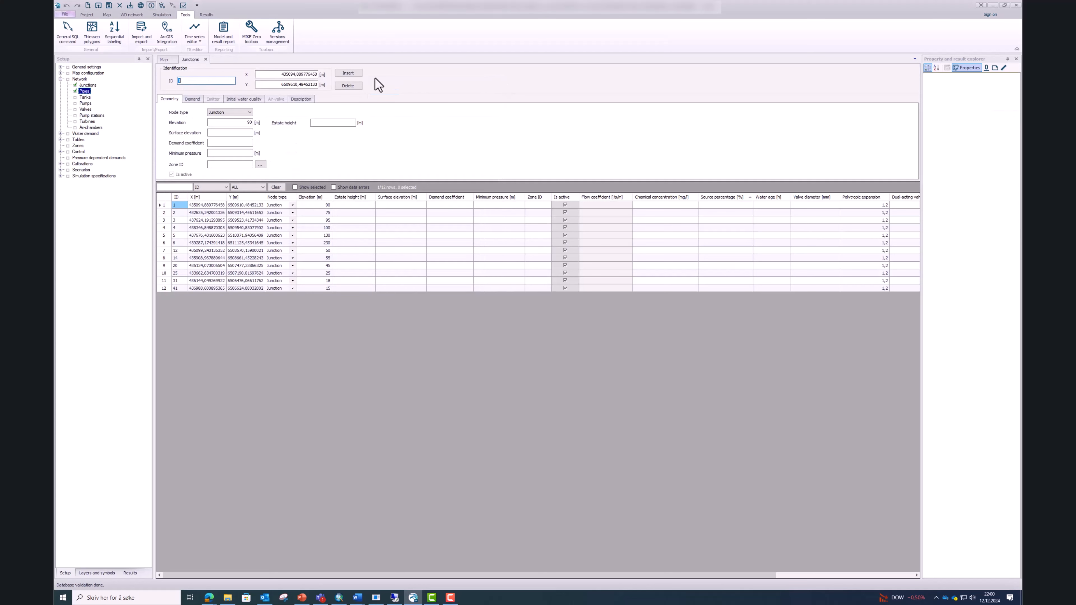
pyautogui.doubleClick(82, 90)
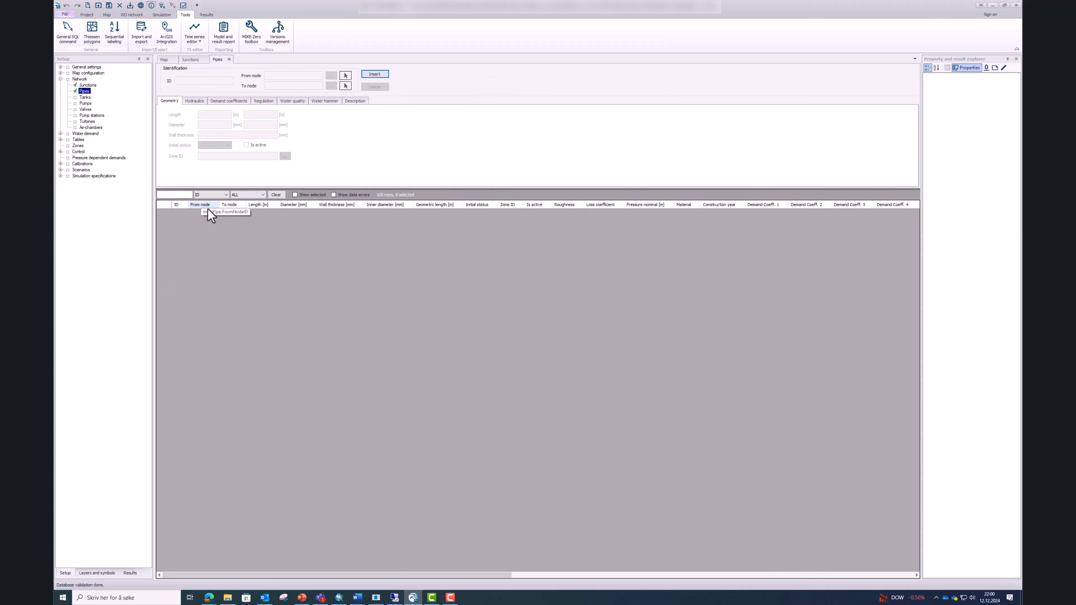
pyautogui.click(164, 60)
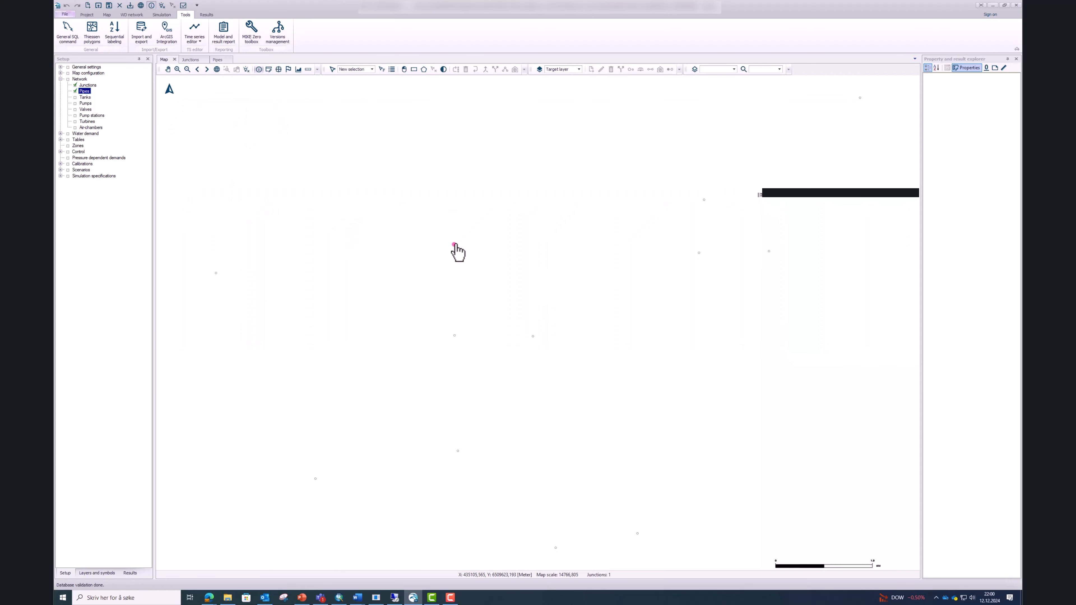